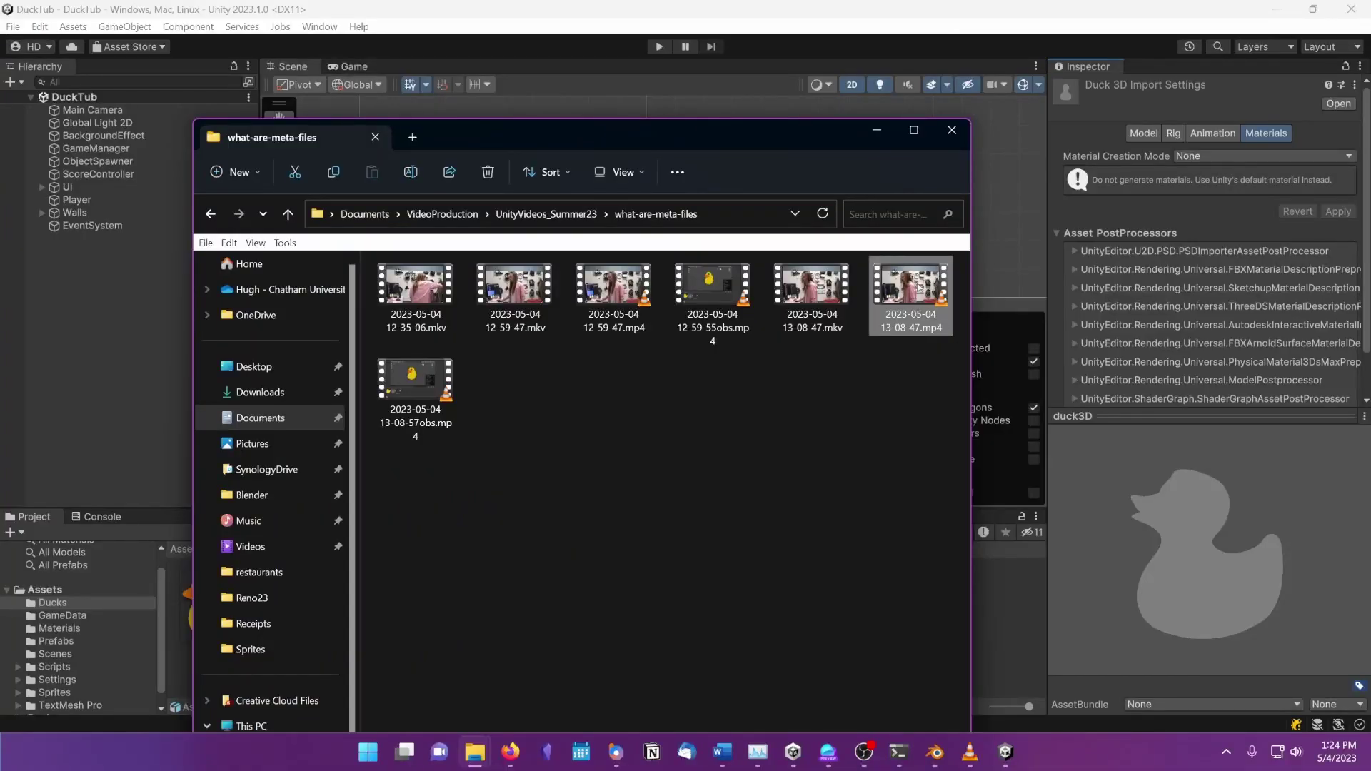
right_click(919, 285)
left_click(979, 465)
left_click(1178, 355)
left_click_drag(1184, 326, 833, 252)
mouse_move(991, 336)
left_mouse_down()
mouse_move(989, 379)
mouse_move(988, 357)
left_mouse_up()
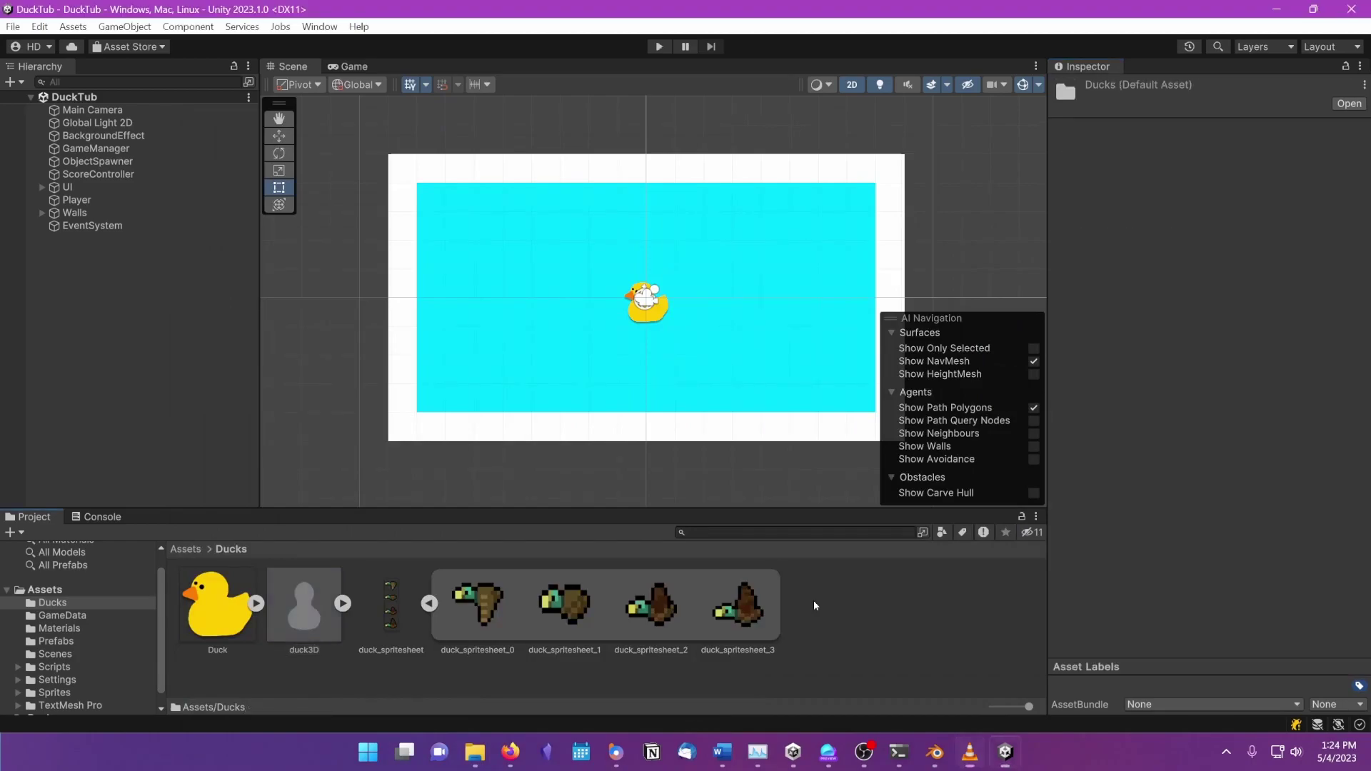
Reveal the Unity Ducks folder in File Explorer and open it to list its six files
right_click(814, 602)
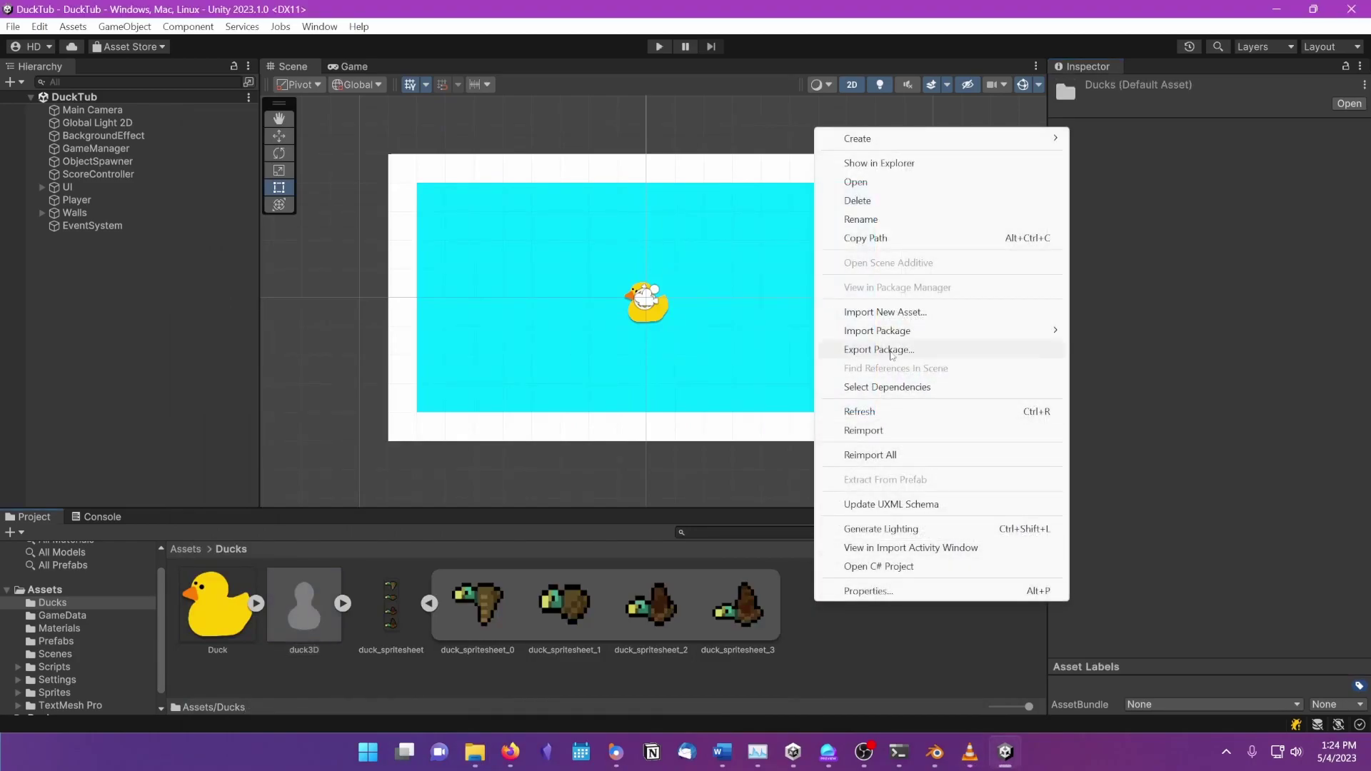
left_click(862, 163)
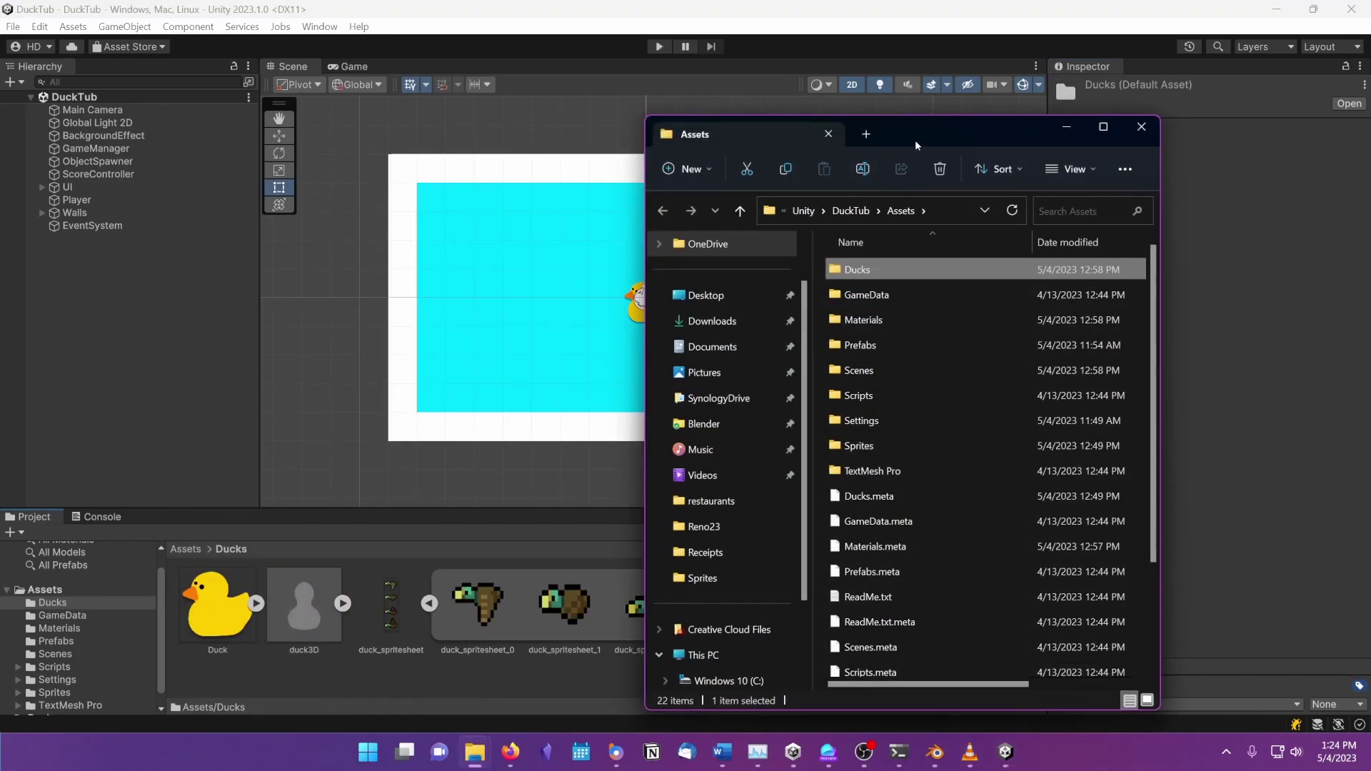
left_click_drag(921, 142, 707, 127)
double_click(709, 254)
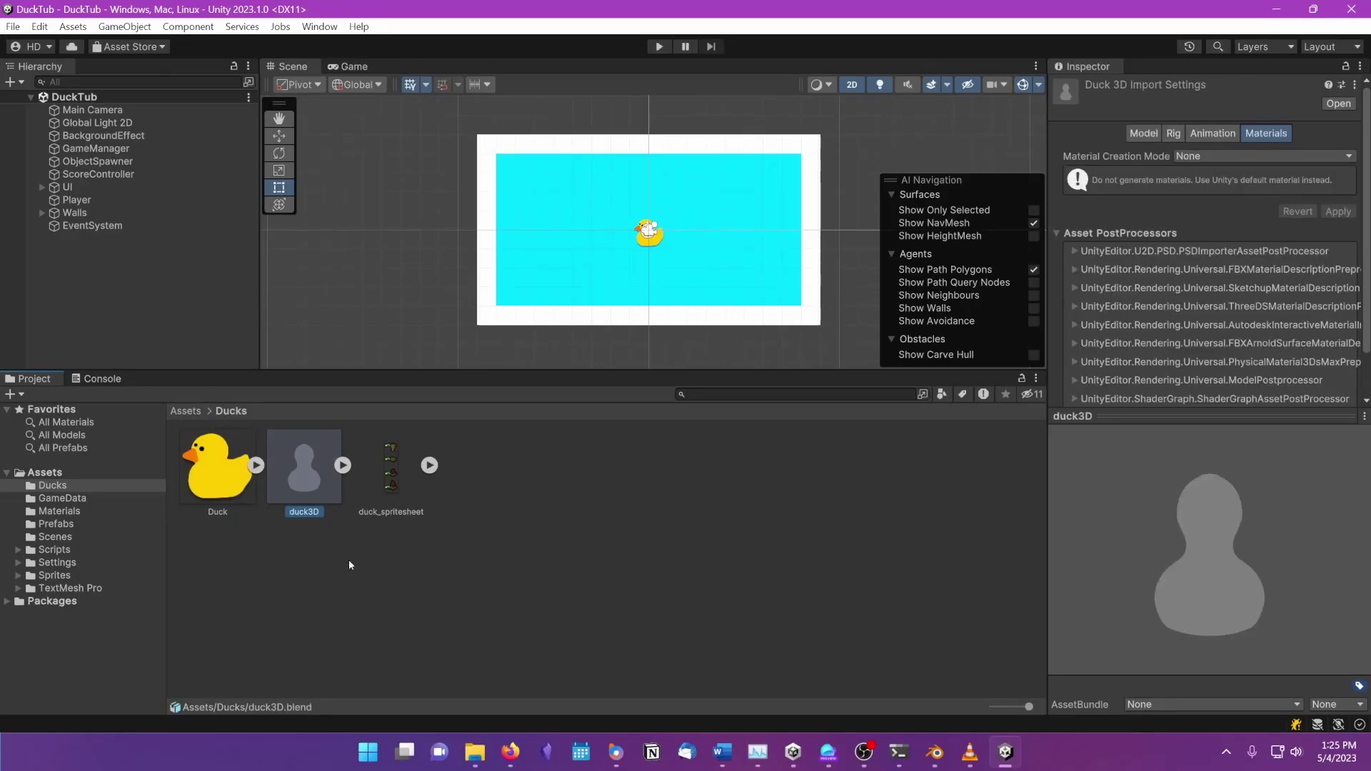
Compare the import settings of the duck3D model and the Duck image in the Inspector
left_click(372, 584)
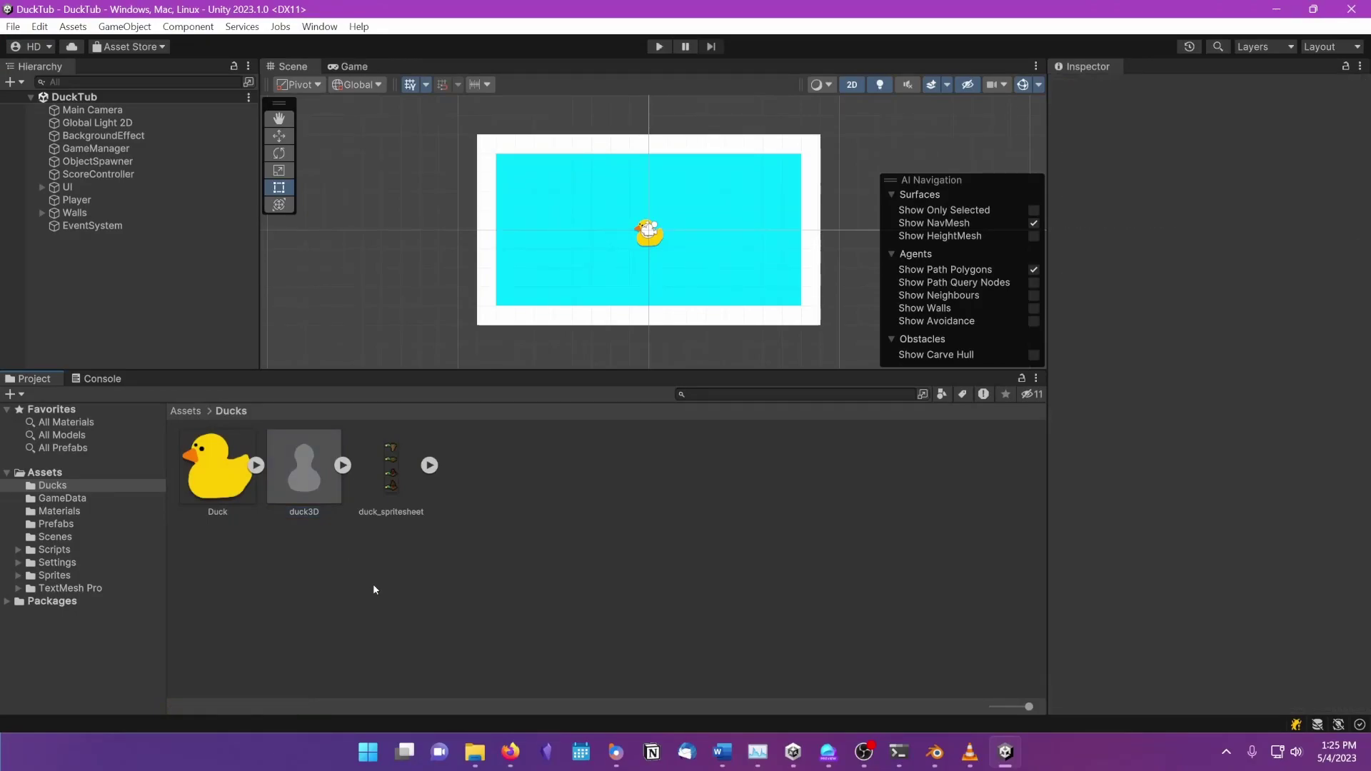
left_click(306, 484)
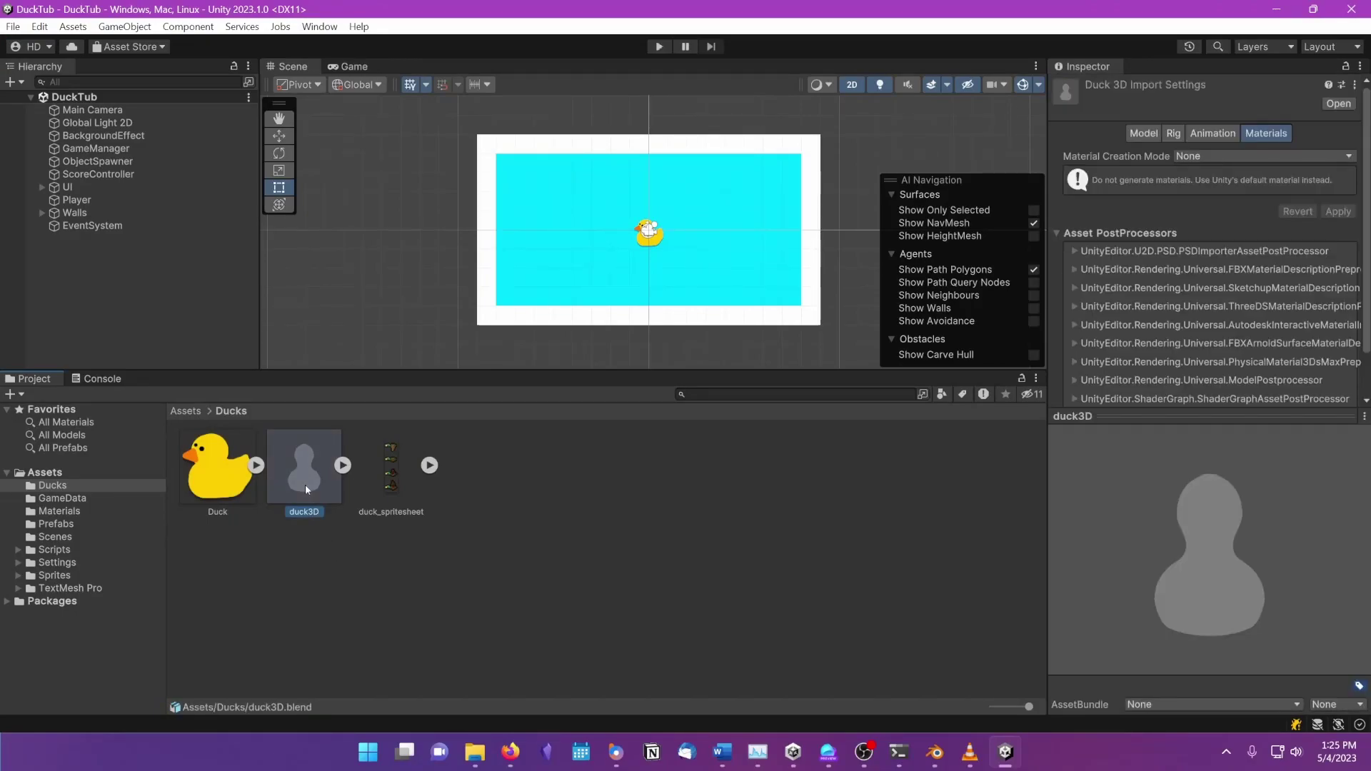
left_click(228, 471)
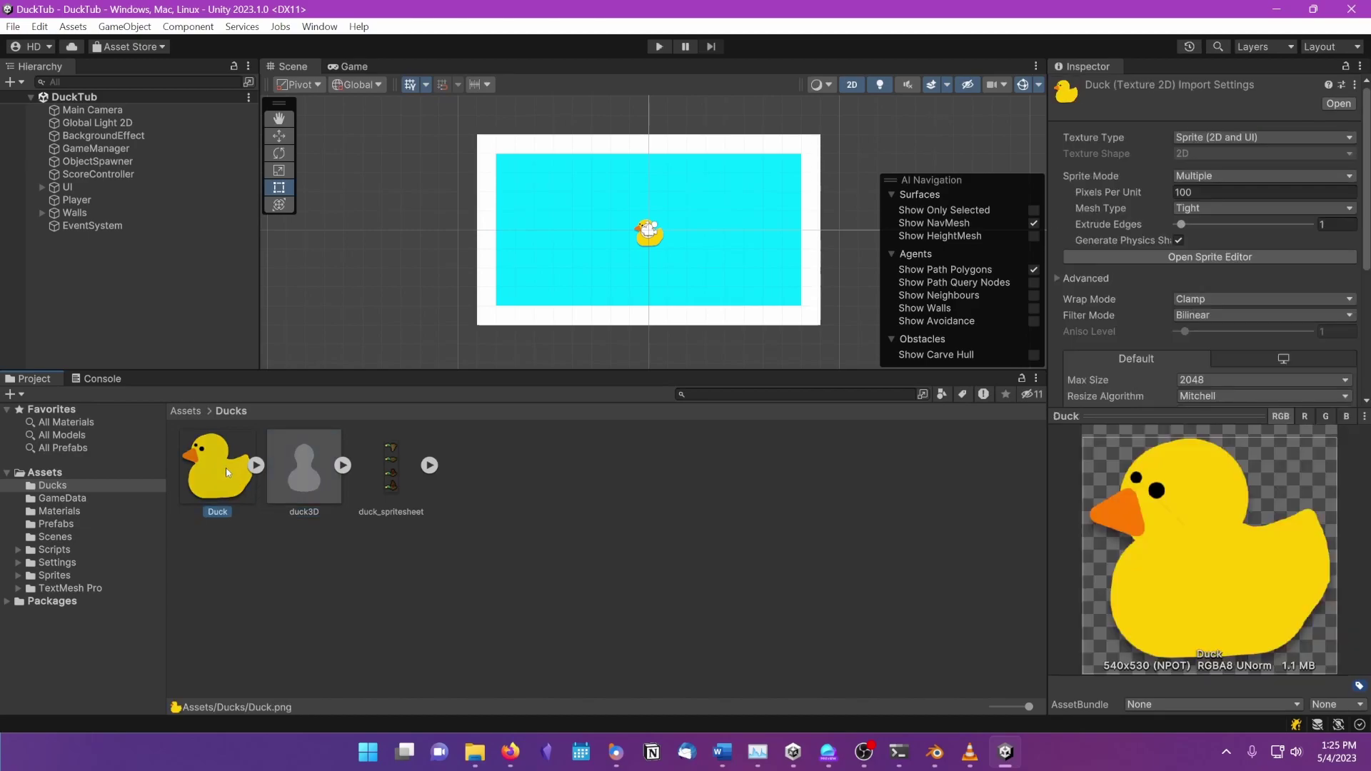
left_click(440, 584)
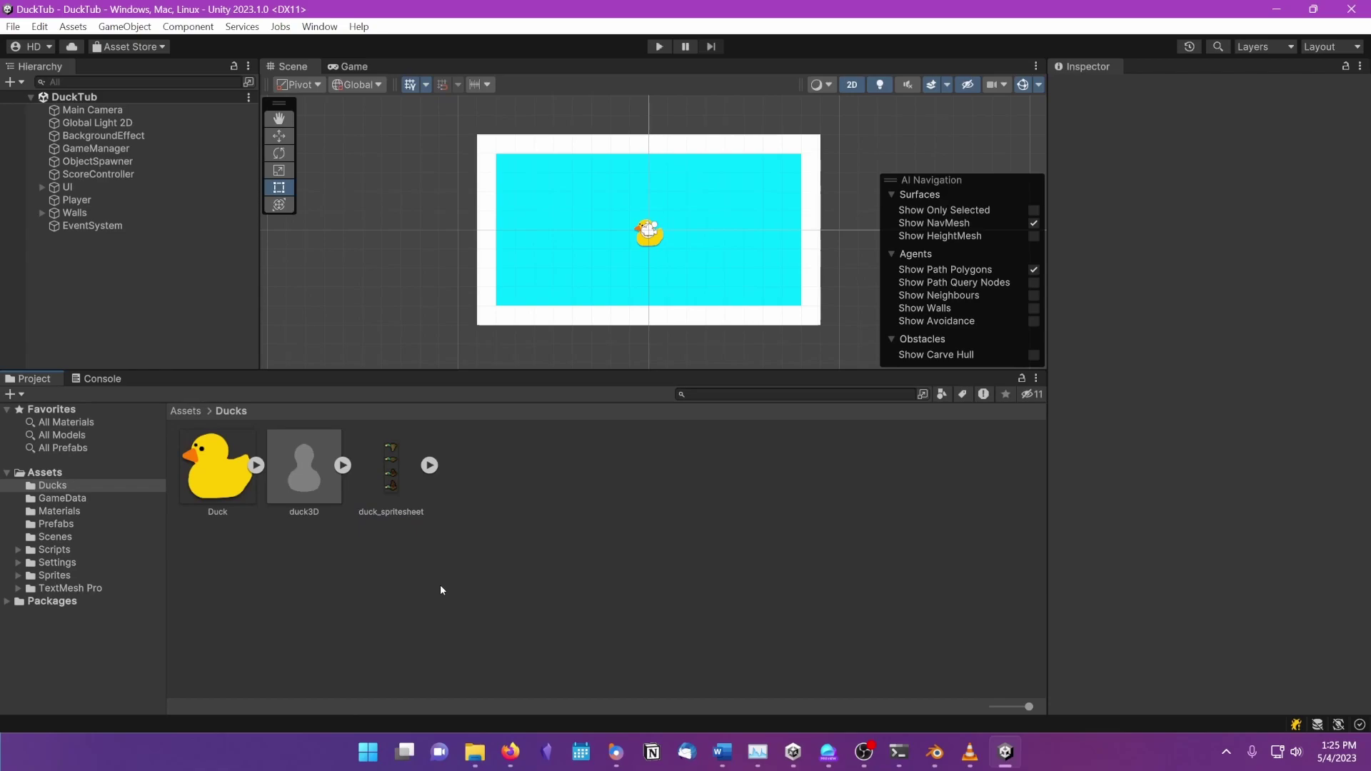
left_click(327, 489)
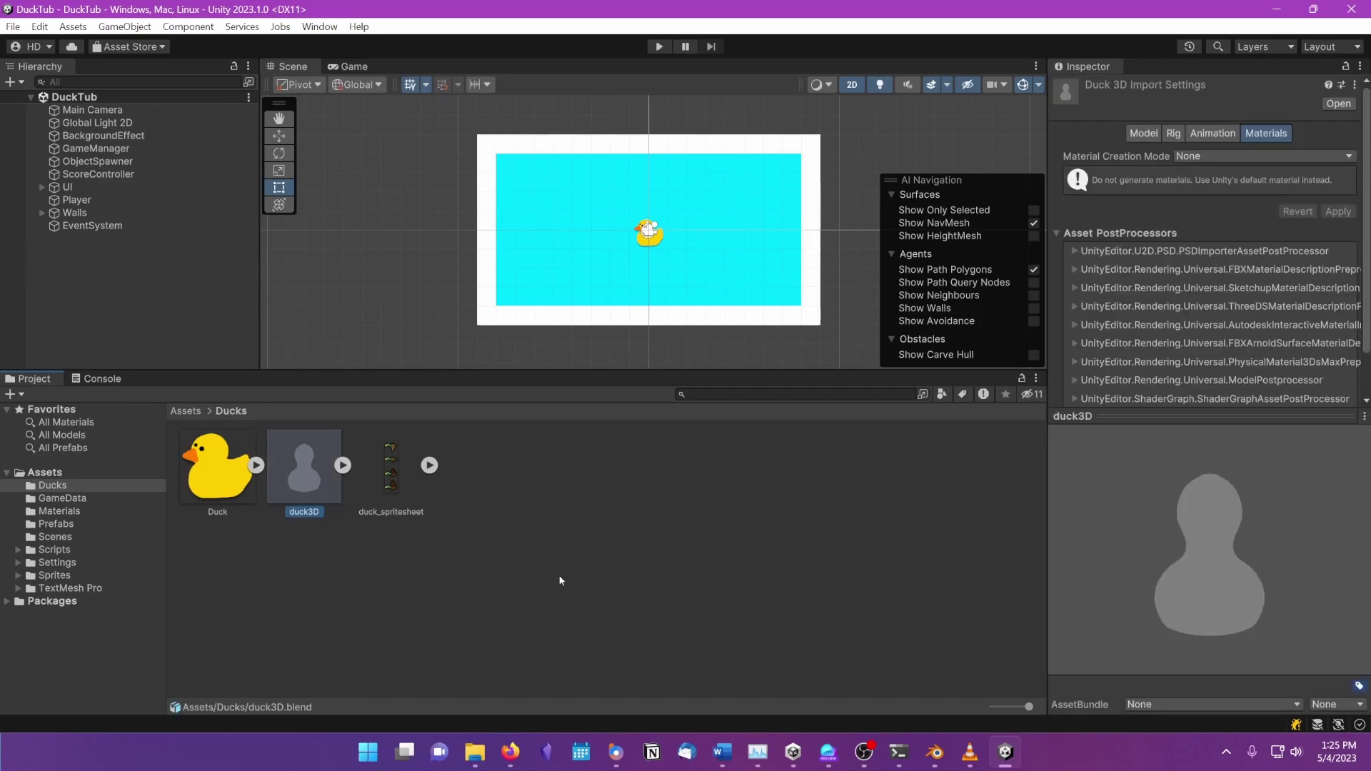
Show the duck3D.blend duck model in Blender, orbiting around it, then return to Unity
left_click(936, 753)
middle_click_drag(729, 555, 691, 548)
left_click(1005, 753)
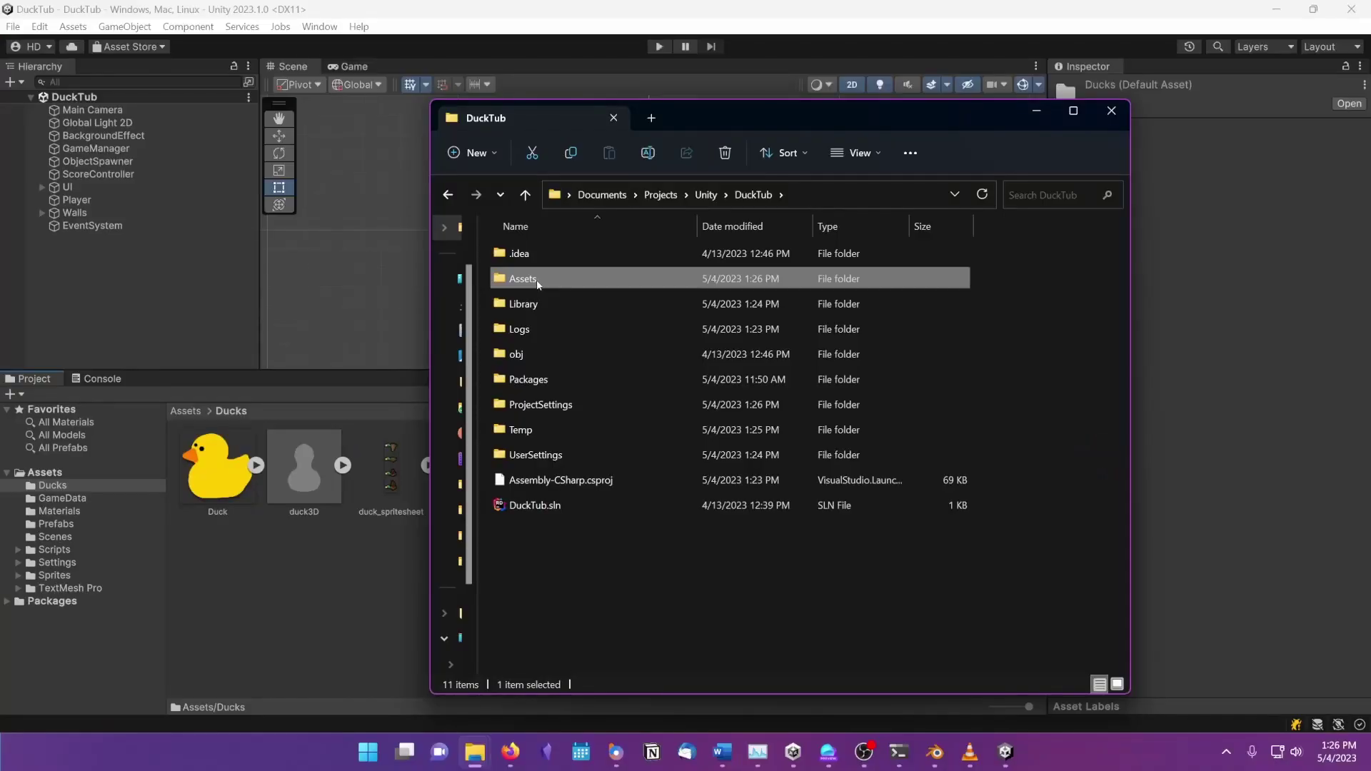
double_click(529, 310)
scroll(642, 307, "down", 1)
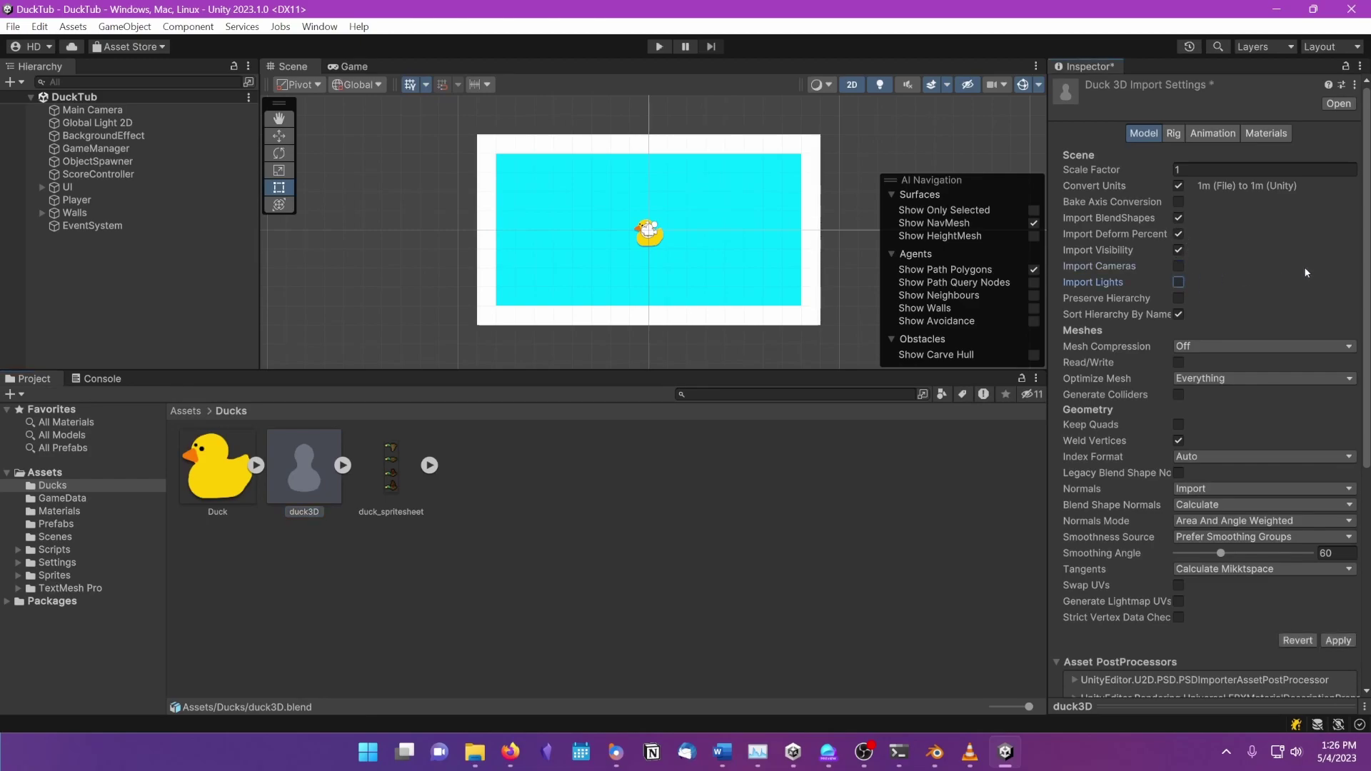
Apply duck3D's Model import settings with Import Cameras and Import Lights unchecked
scroll(1363, 264, "down", 5)
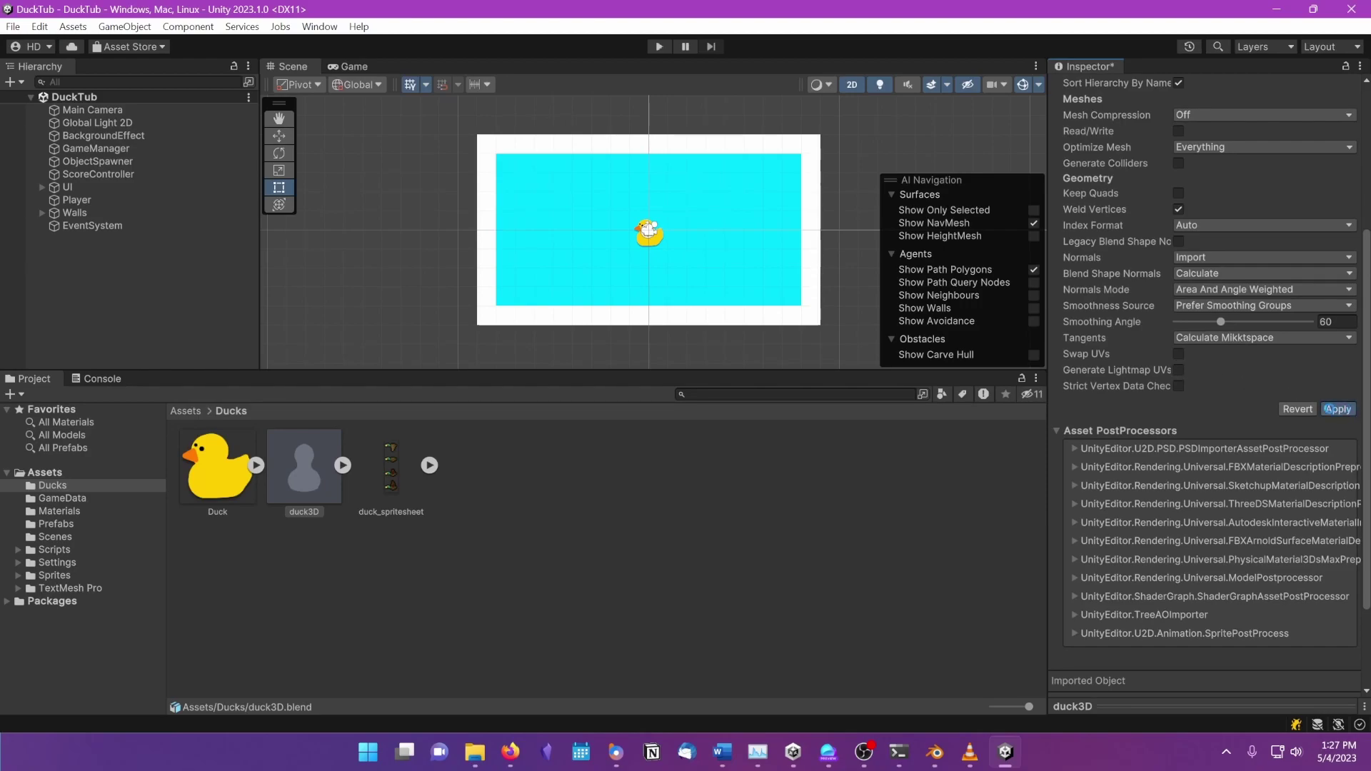
left_click(1306, 408)
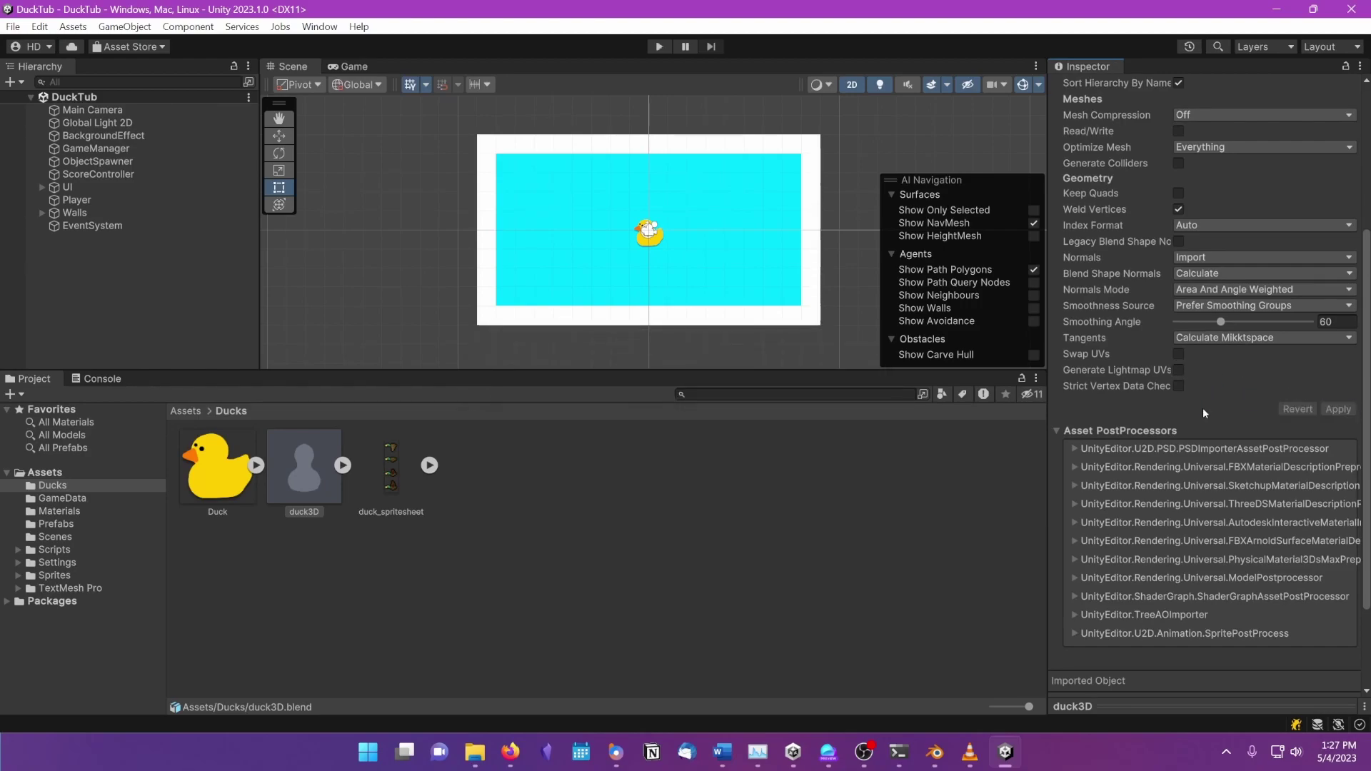
left_click_drag(1364, 384, 1359, 197)
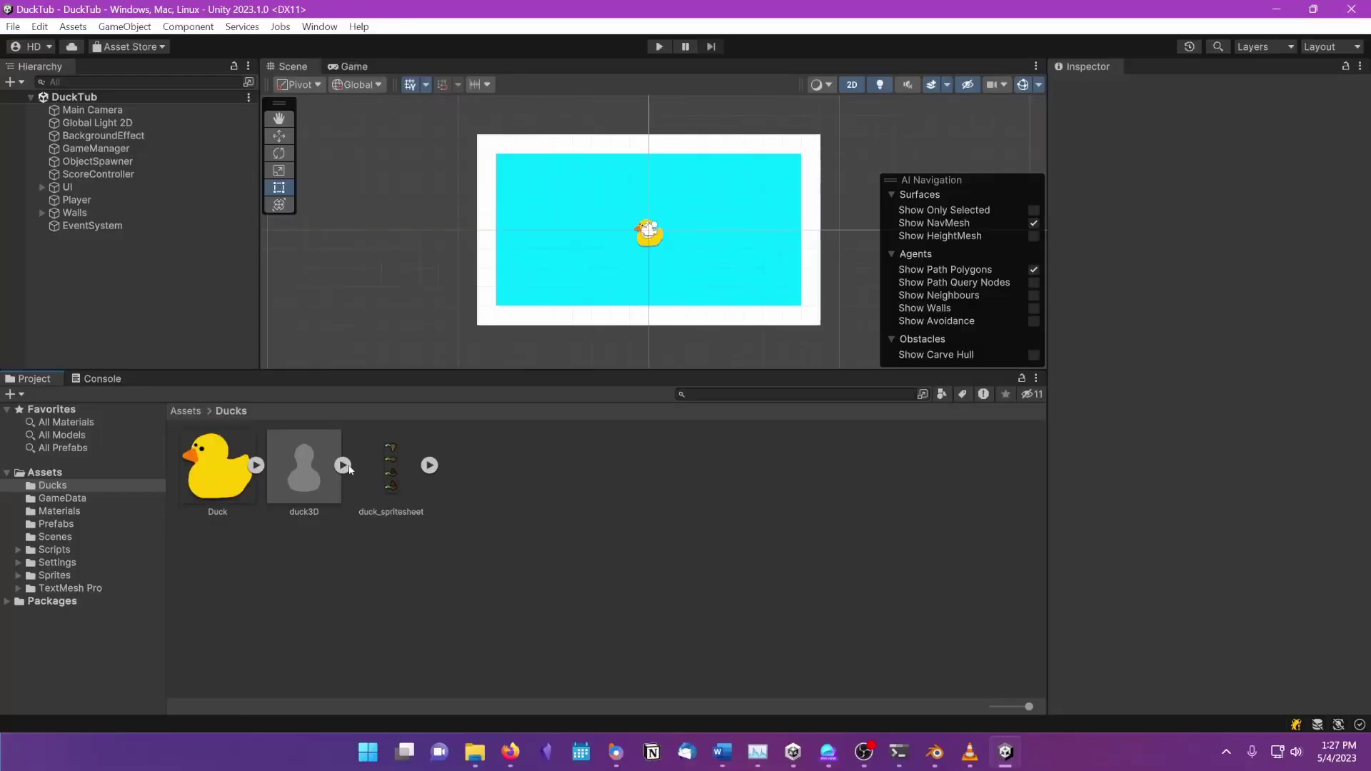
left_click(349, 469)
left_click(347, 469)
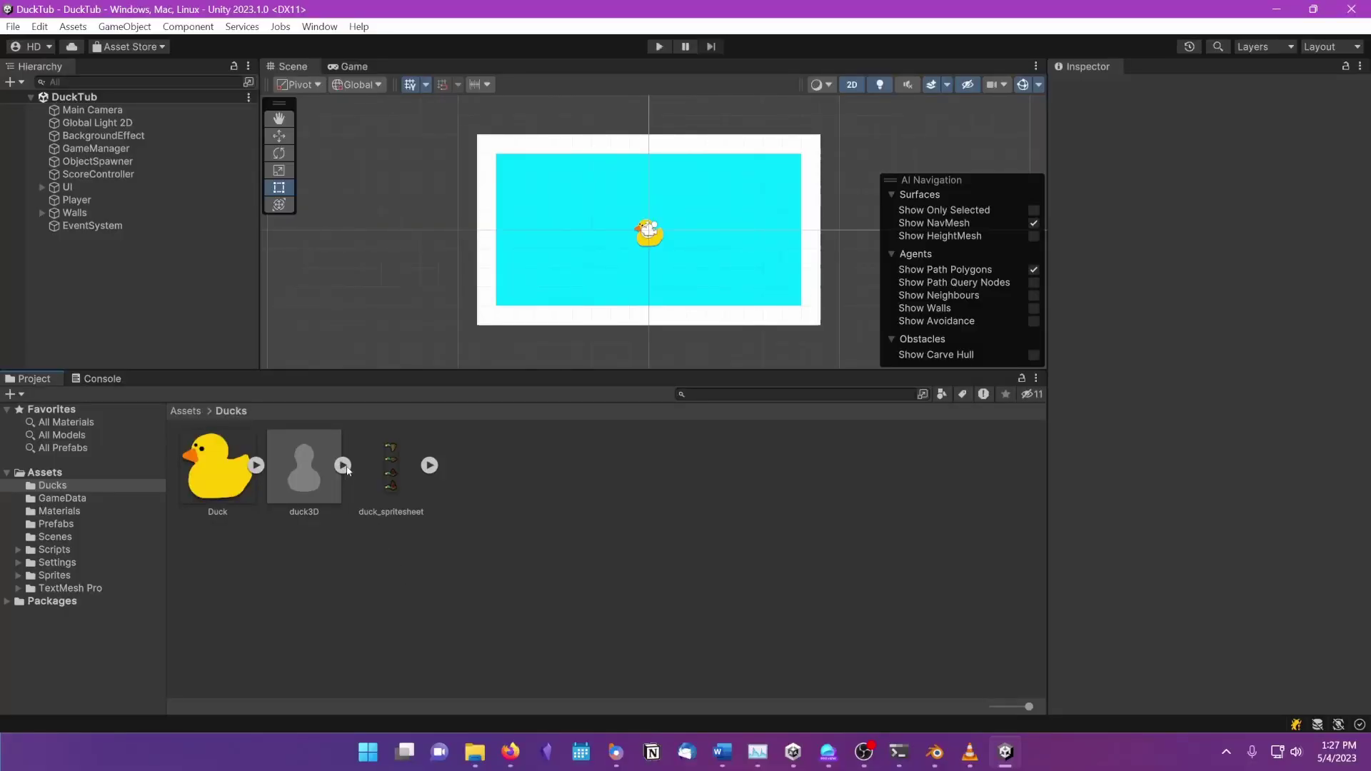
left_click(429, 465)
double_click(390, 468)
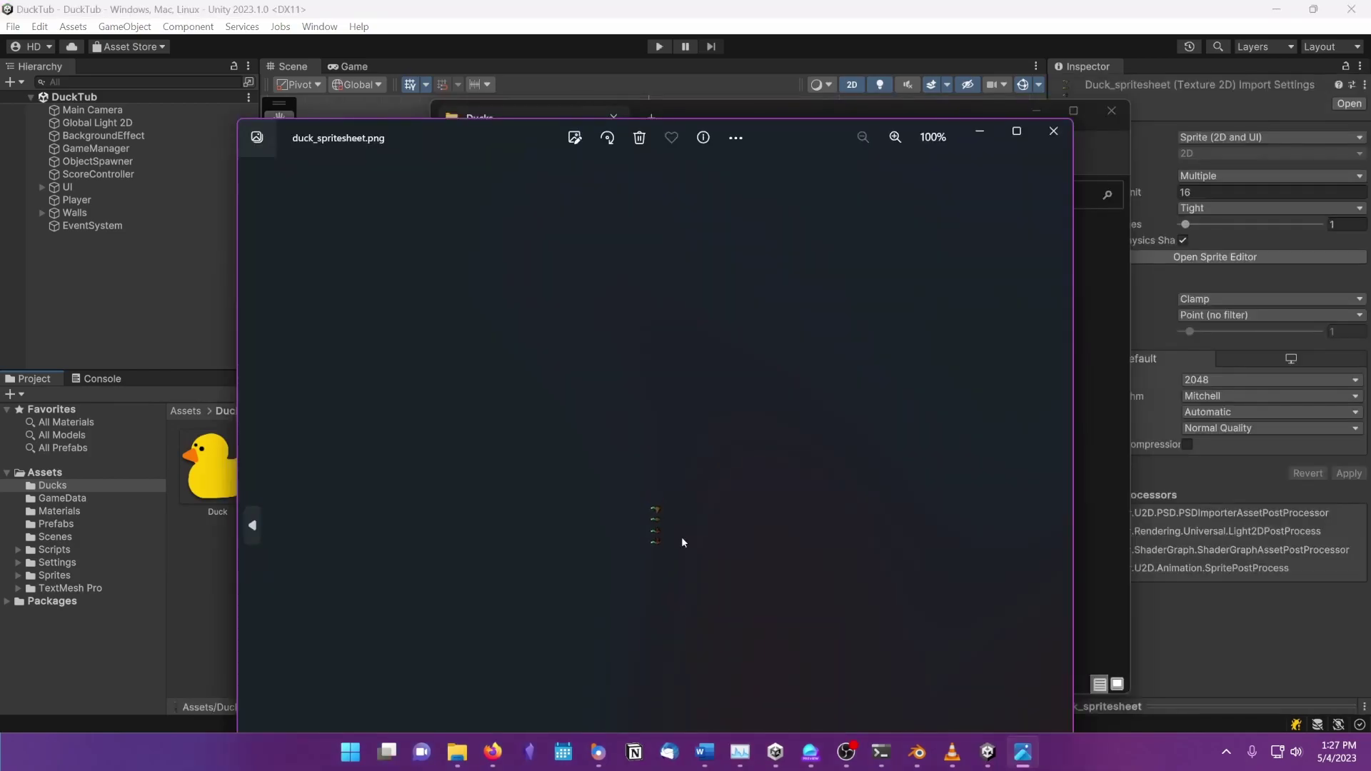
left_click(1048, 130)
left_click(1036, 112)
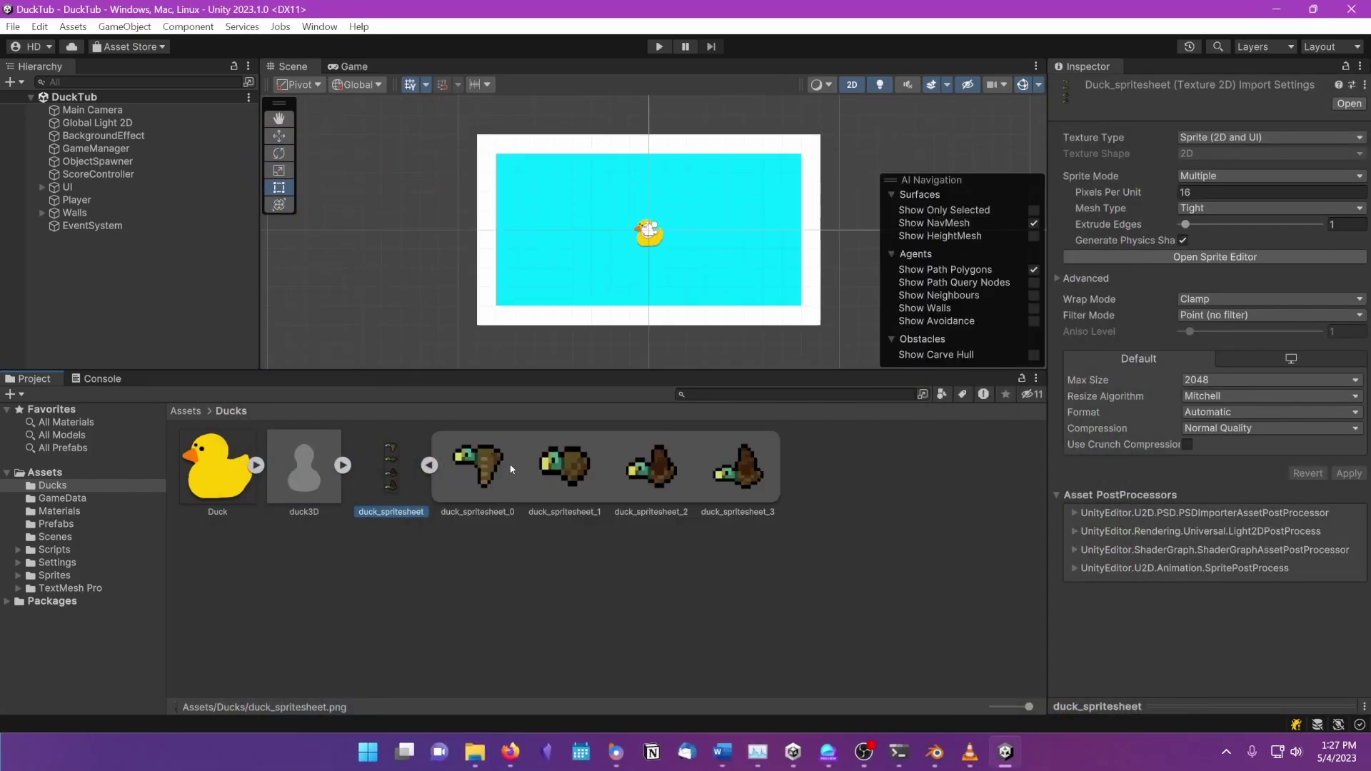
left_click(488, 477)
left_click(647, 488)
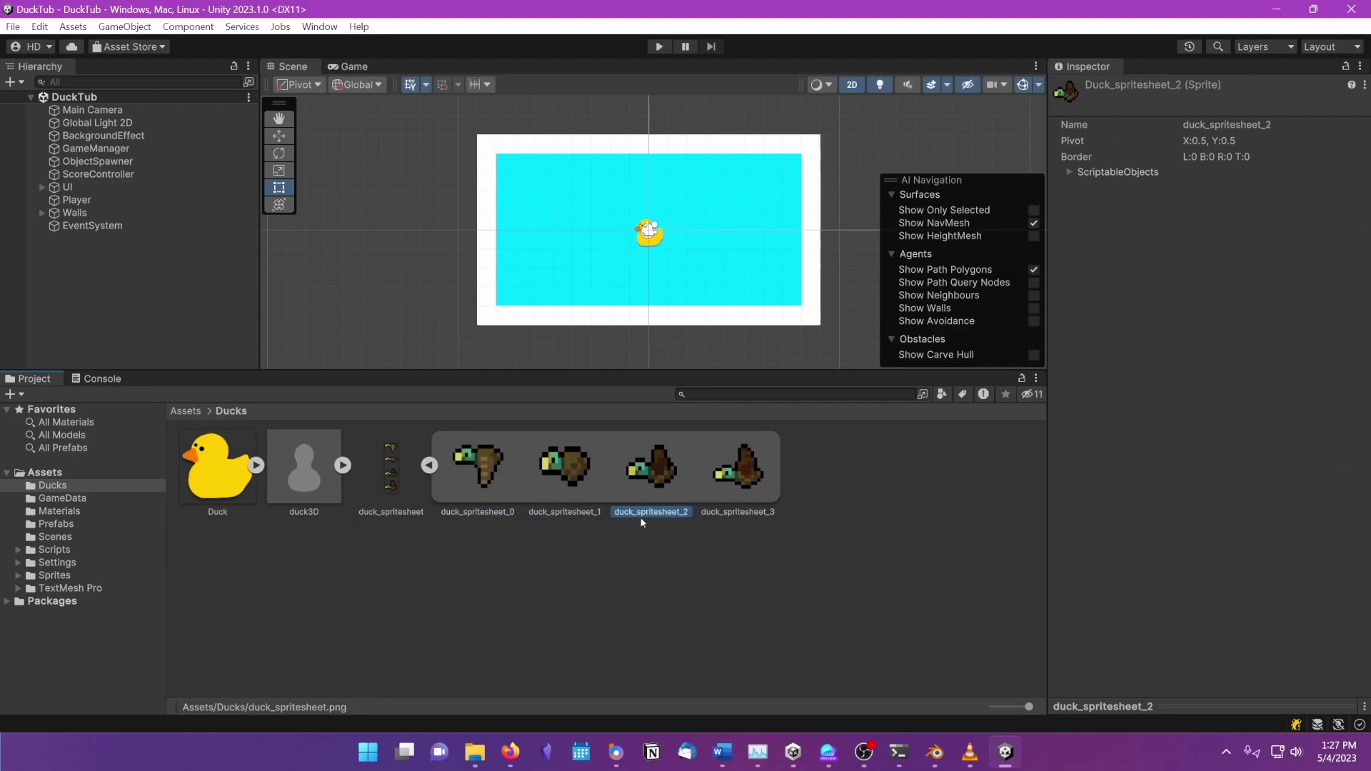
left_click(746, 482)
left_click(894, 490)
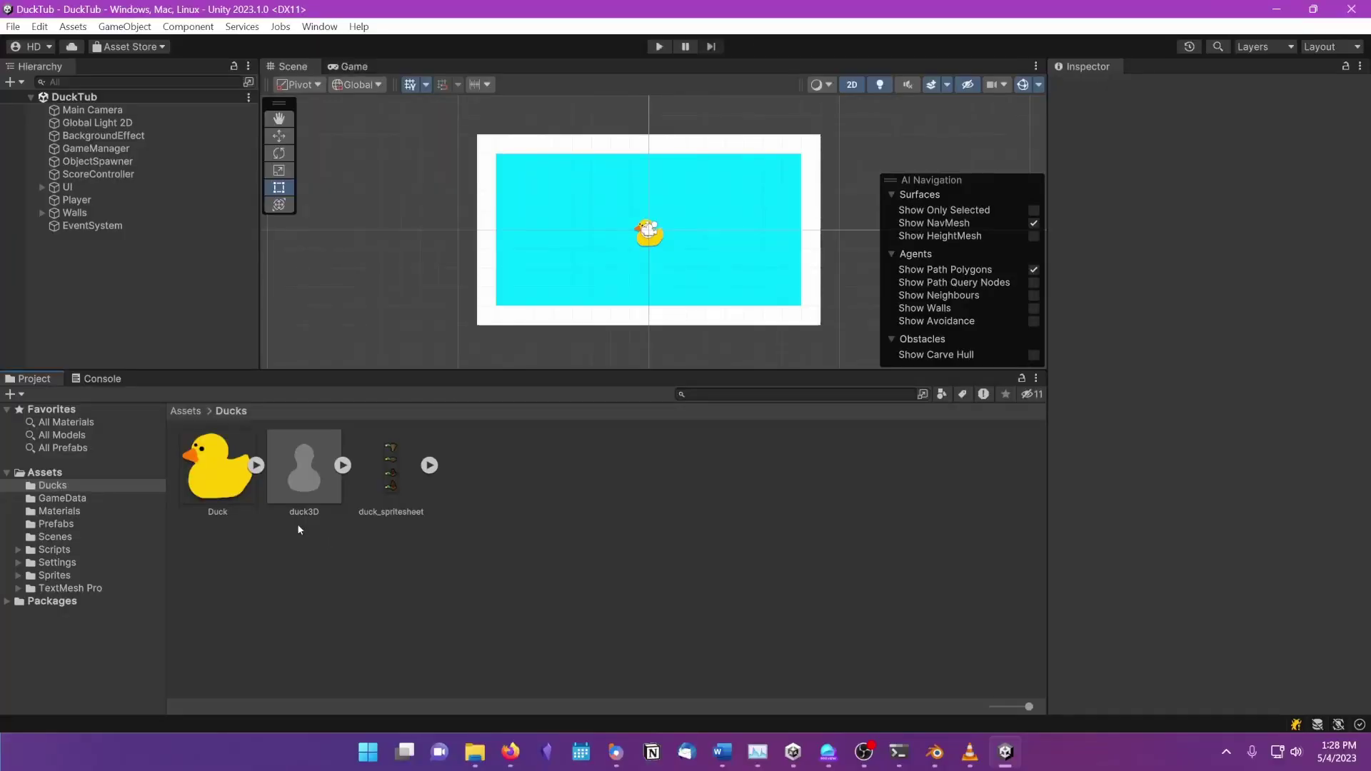
Reveal the Duck image's file on disk in File Explorer
left_click(232, 493)
right_click(232, 493)
left_click(292, 59)
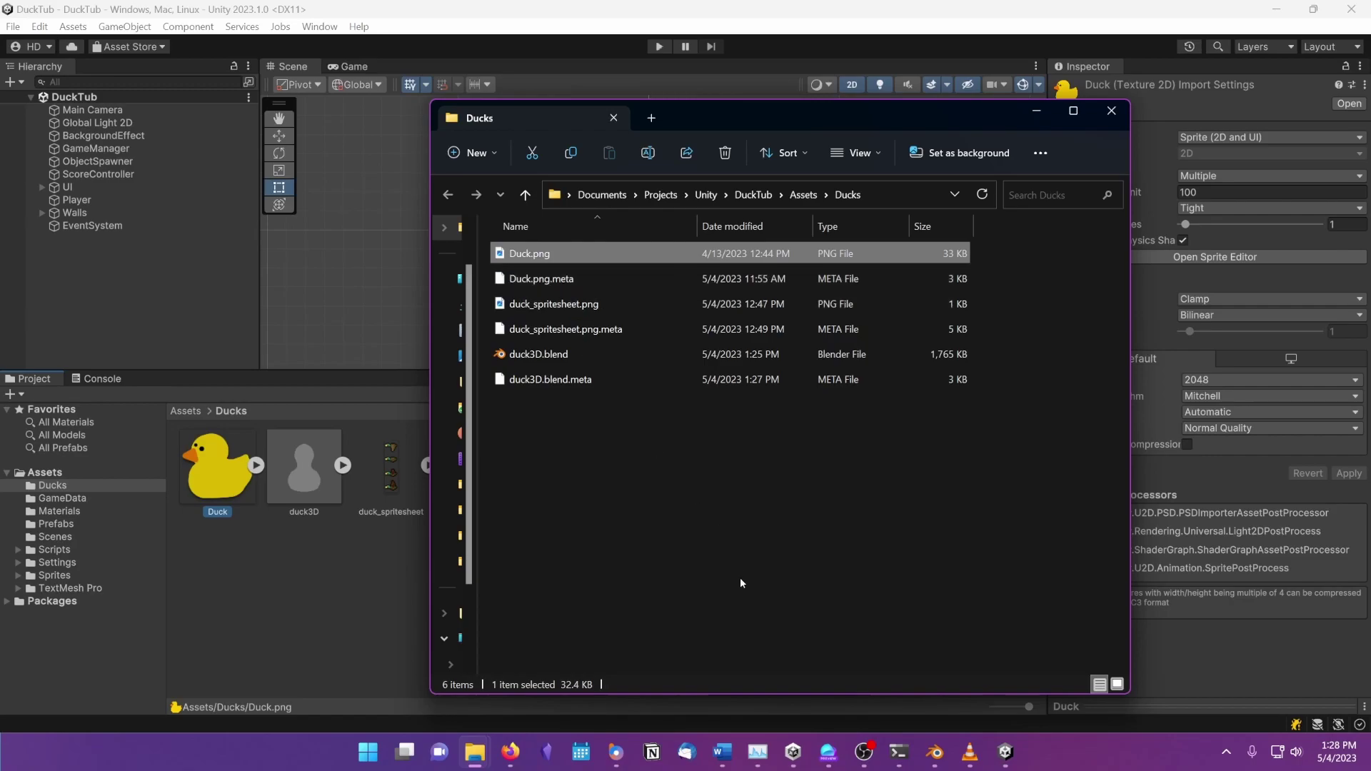
Open Duck.png.meta in JetBrains Fleet and select the guid value on line 2
left_click(826, 735)
key("alt+Tab")
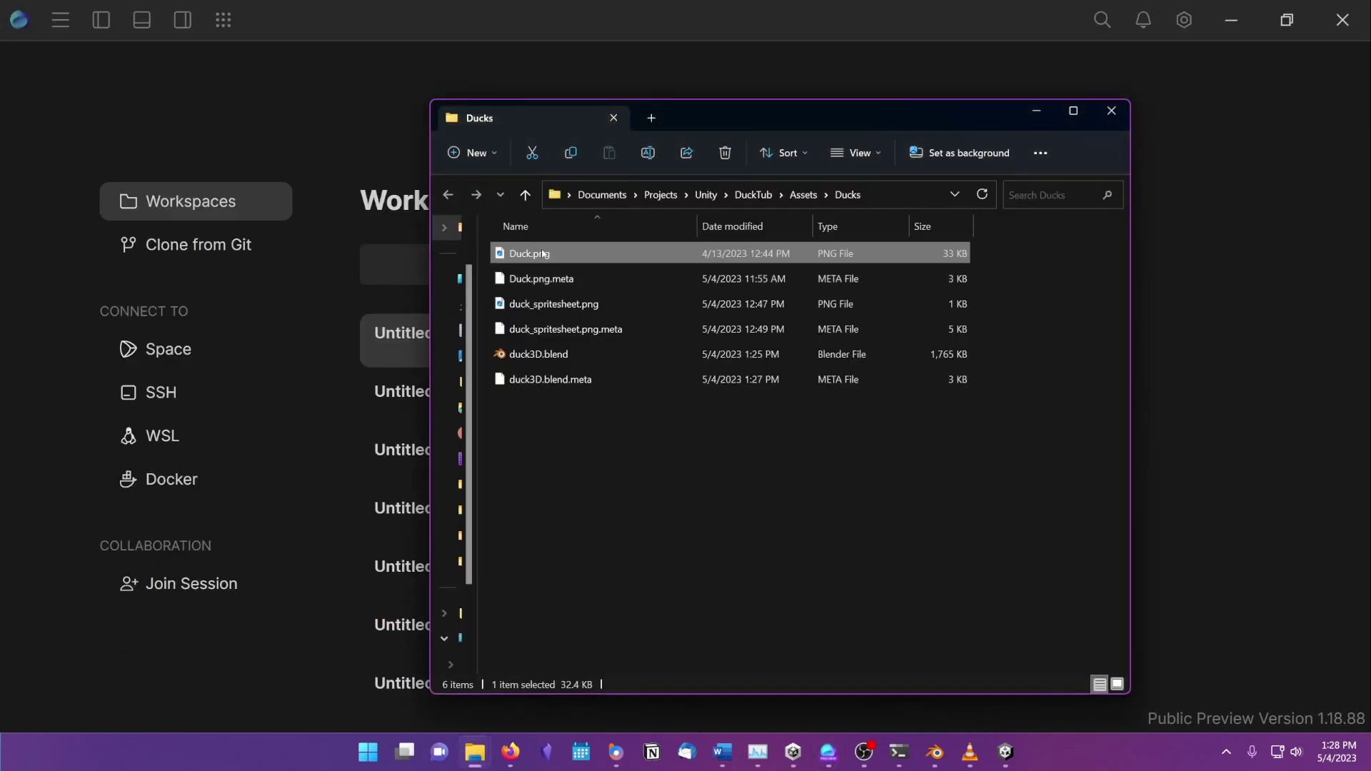
left_click_drag(541, 286, 364, 110)
left_click(1033, 111)
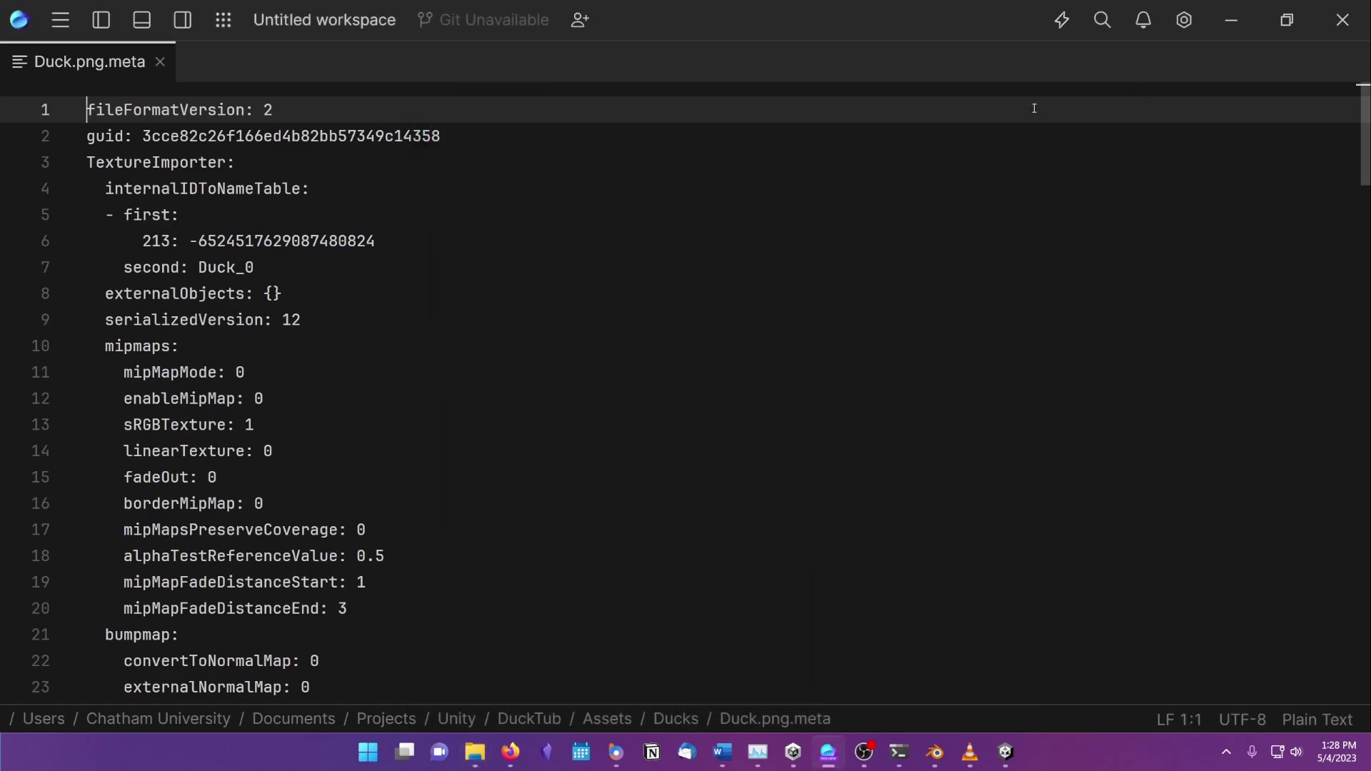
left_click_drag(144, 140, 223, 145)
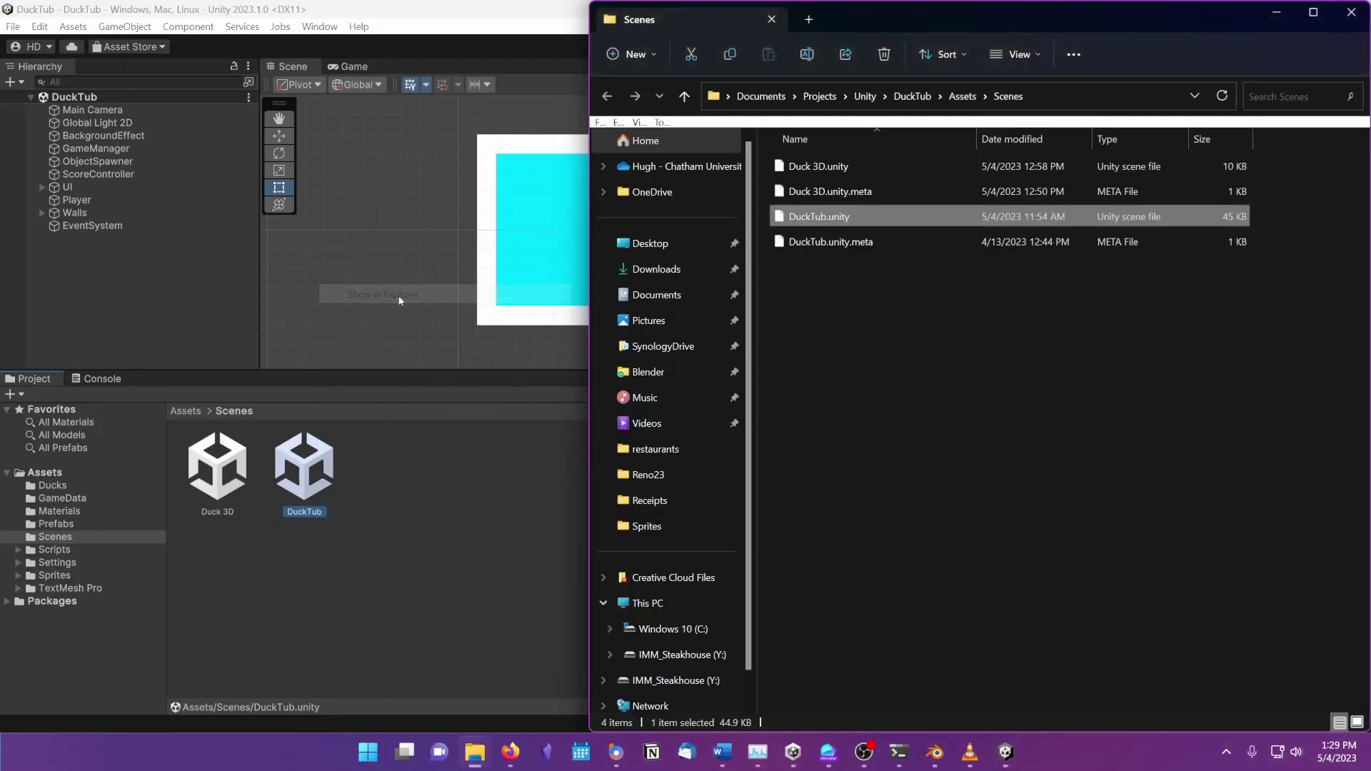
Open the DuckTub.unity scene file in a new Fleet tab
left_click(828, 751)
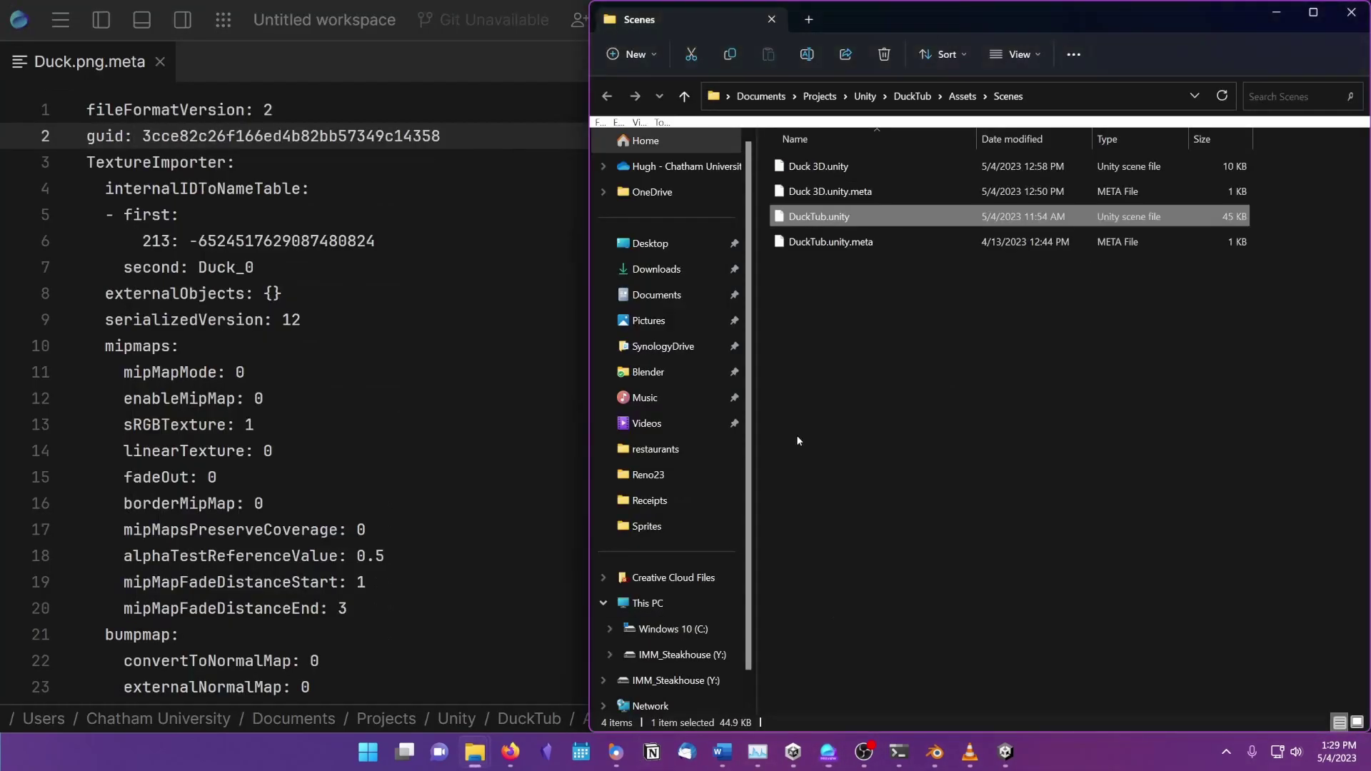
left_click_drag(706, 213, 448, 68)
left_click(915, 162)
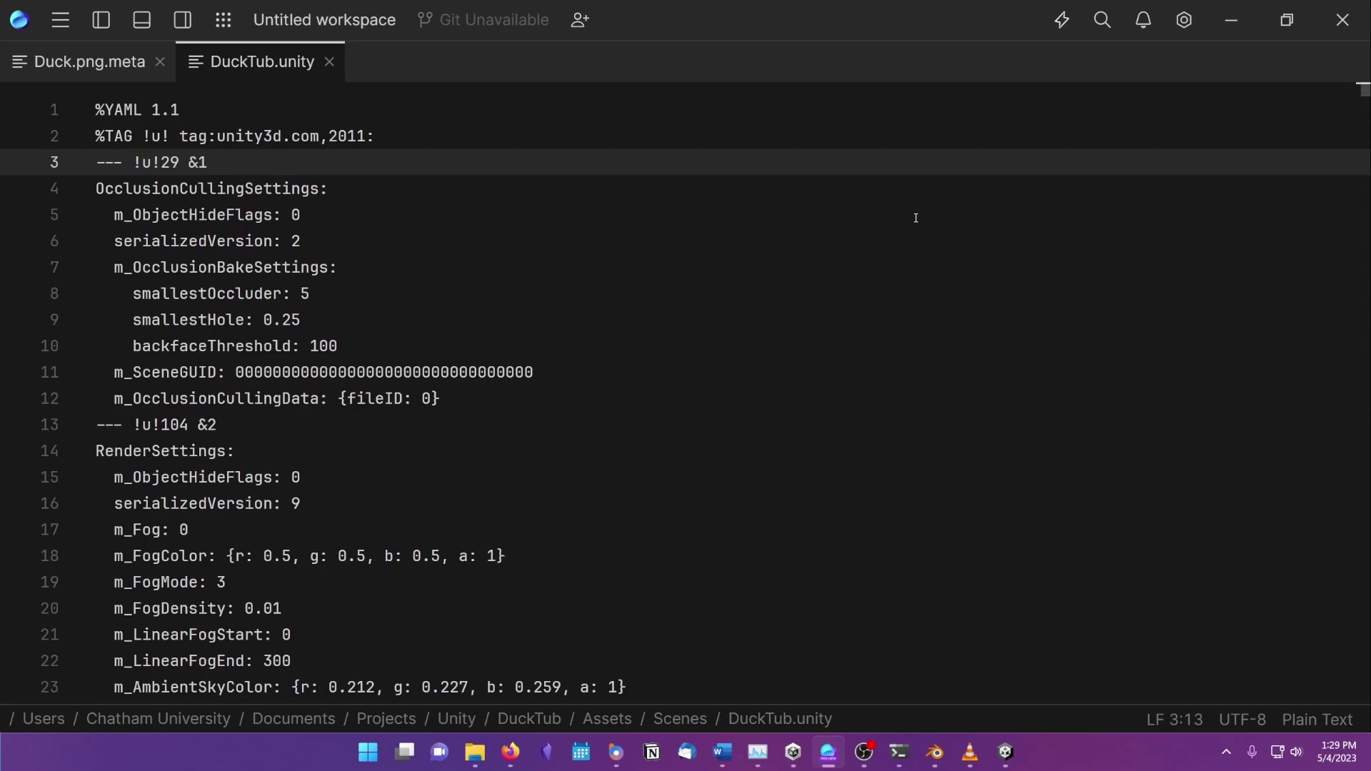
Search for 'Pla' and select the Player's SpriteRenderer m_Sprite line containing the Duck guid
key("ctrl+f")
type("Player")
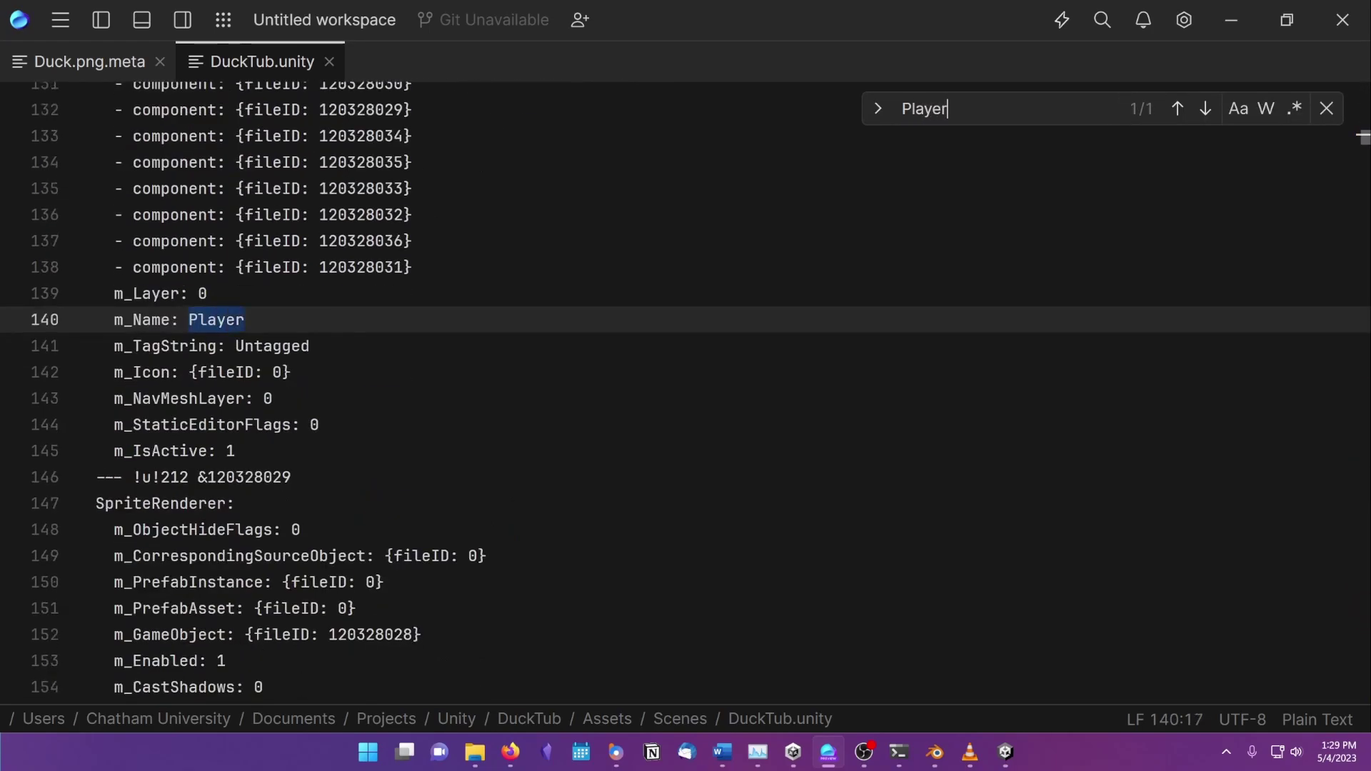
scroll(220, 328, "down", 1)
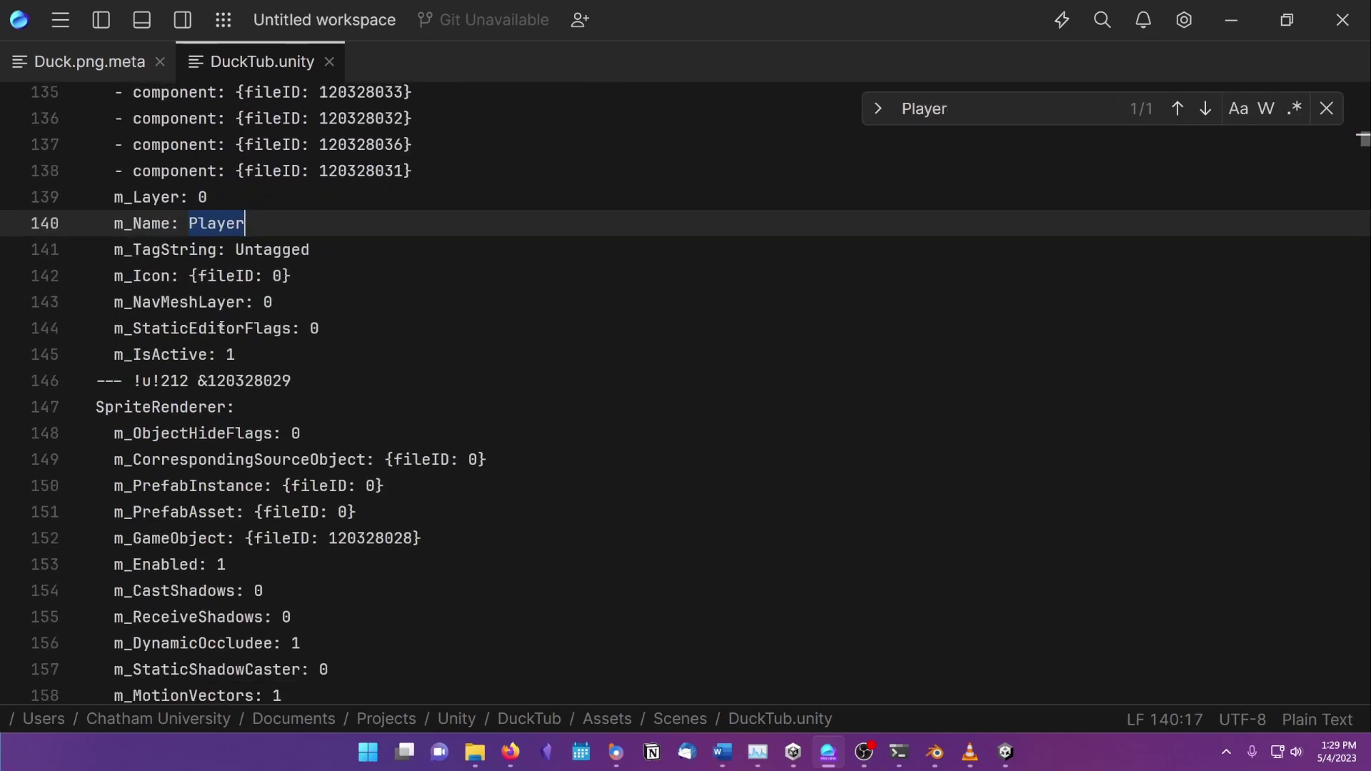
double_click(166, 418)
scroll(166, 418, "down", 2)
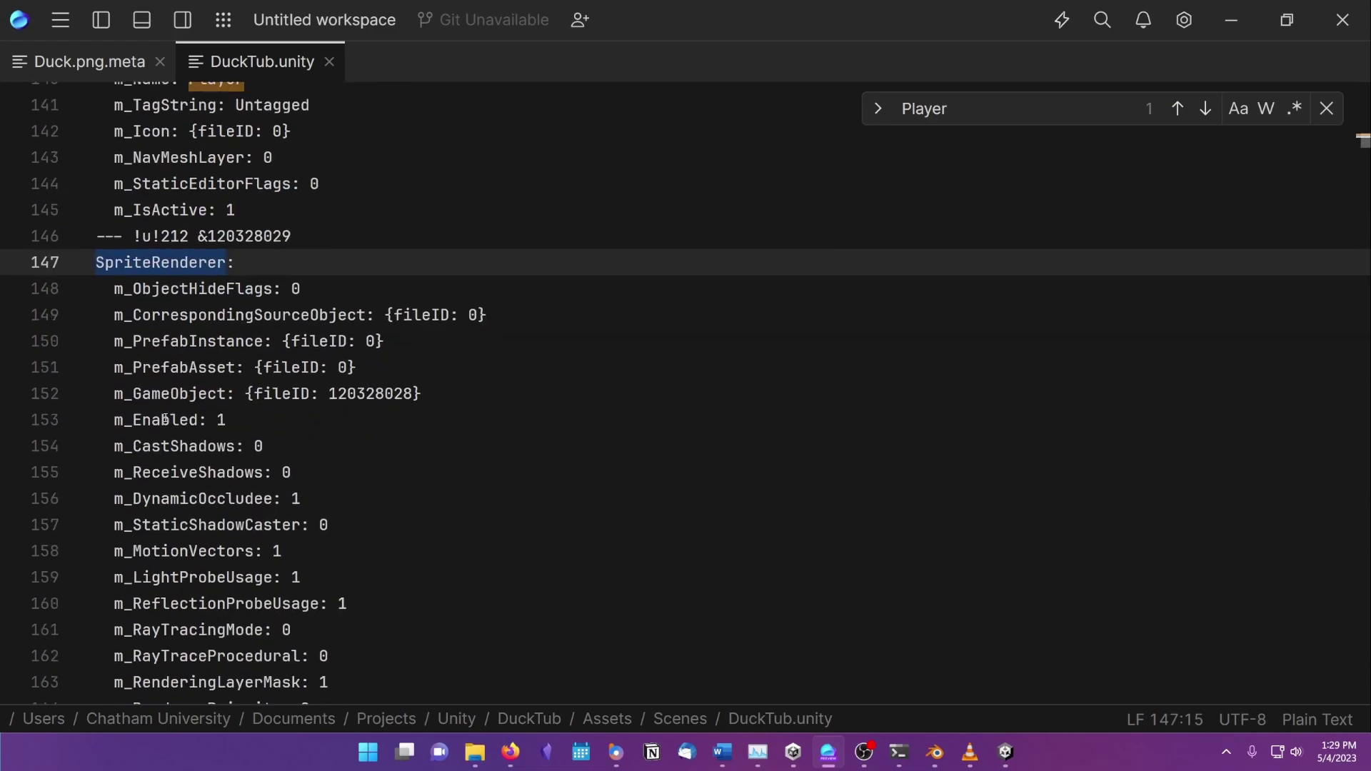
scroll(166, 418, "down", 6)
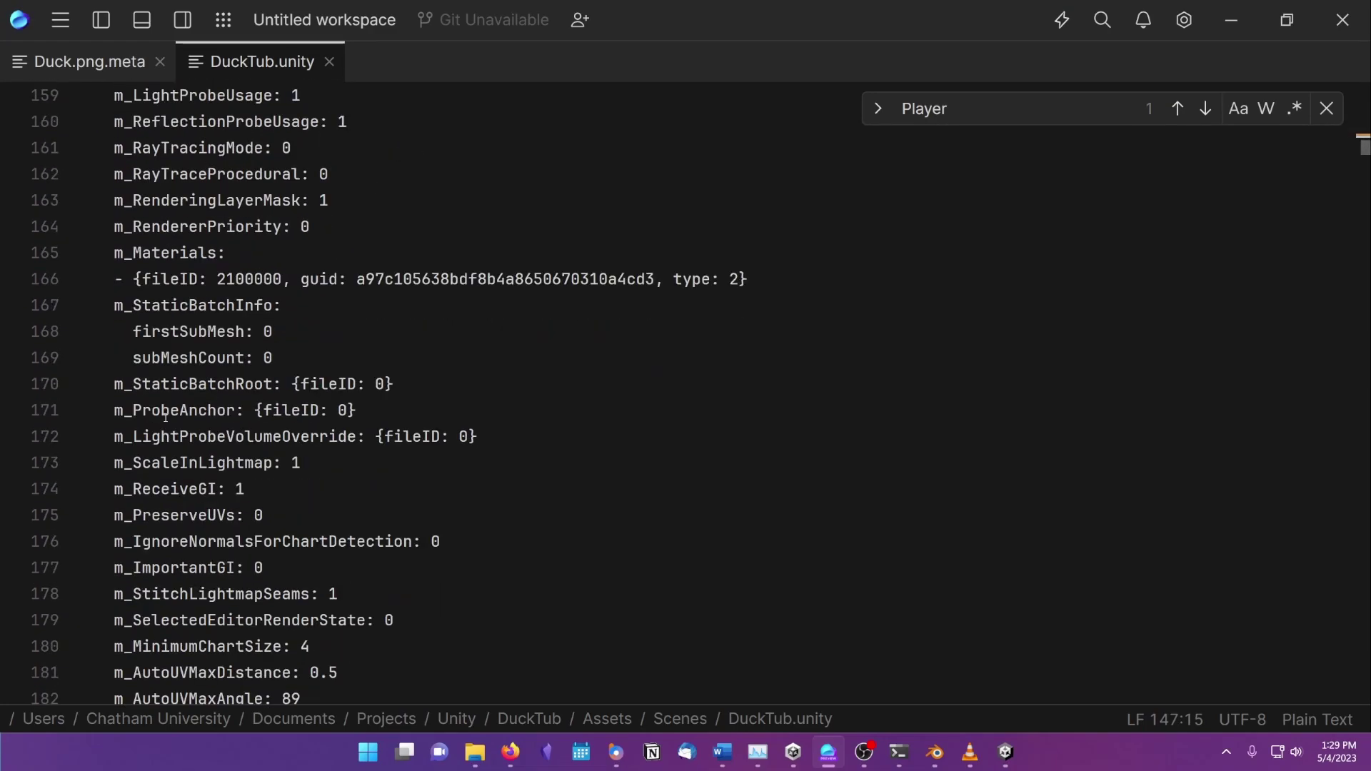
scroll(165, 418, "down", 3)
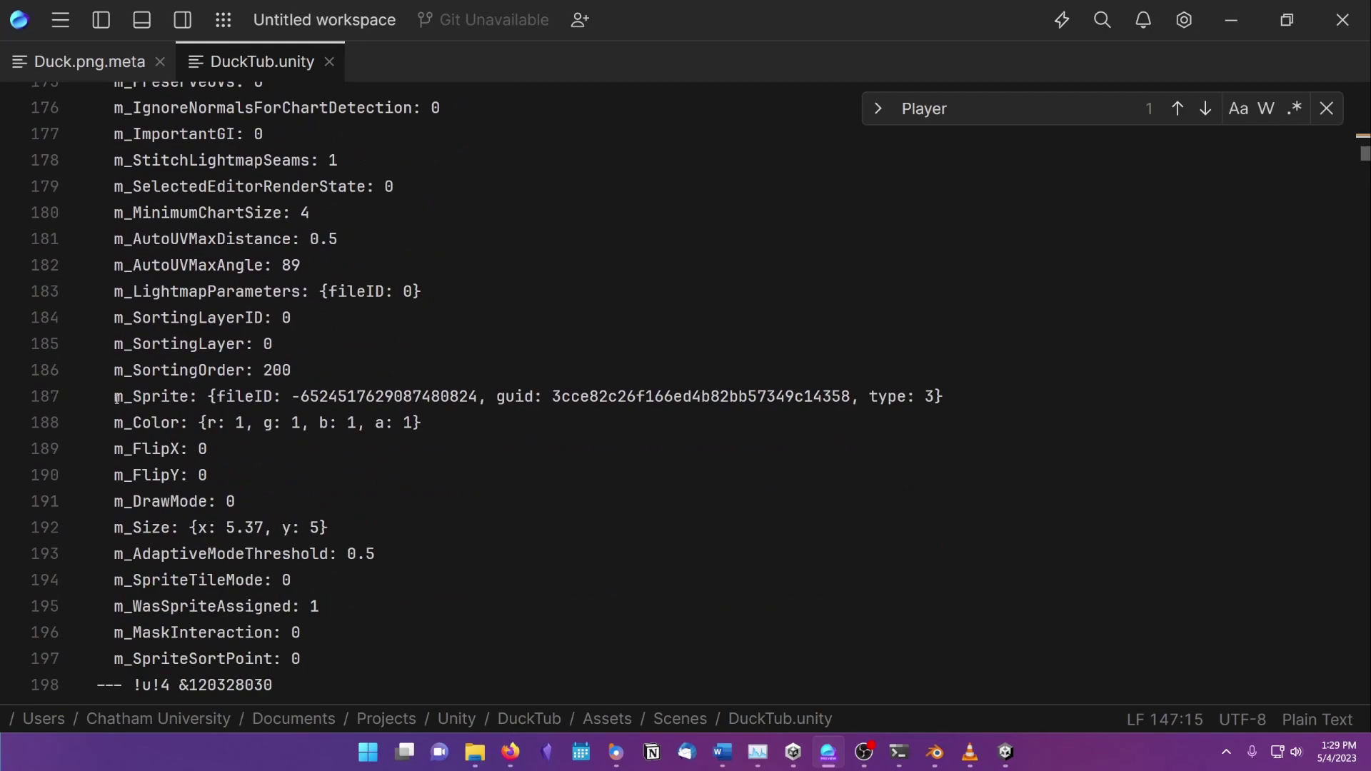
left_click_drag(116, 398, 887, 404)
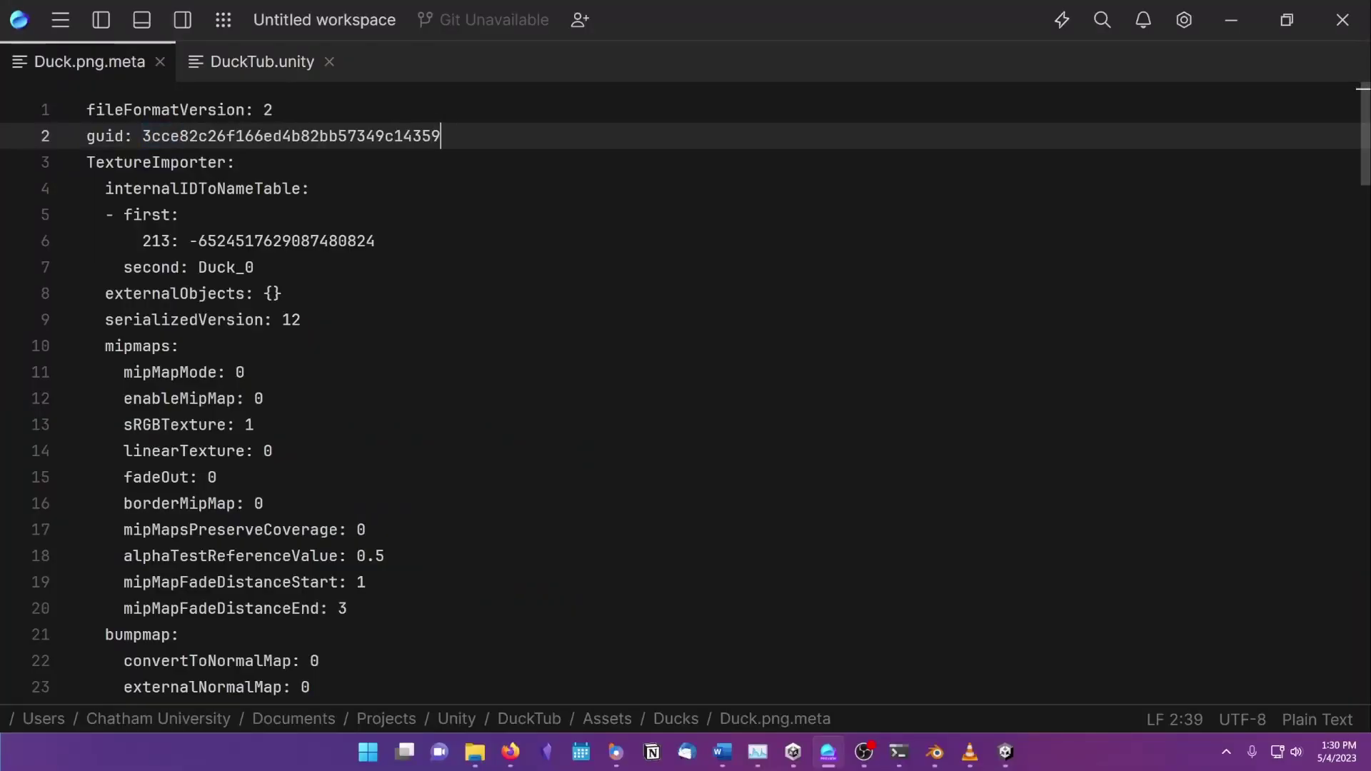
In Unity, zoom the Scene view and inspect the Player's components and Duck_0 sprite
left_click(1011, 753)
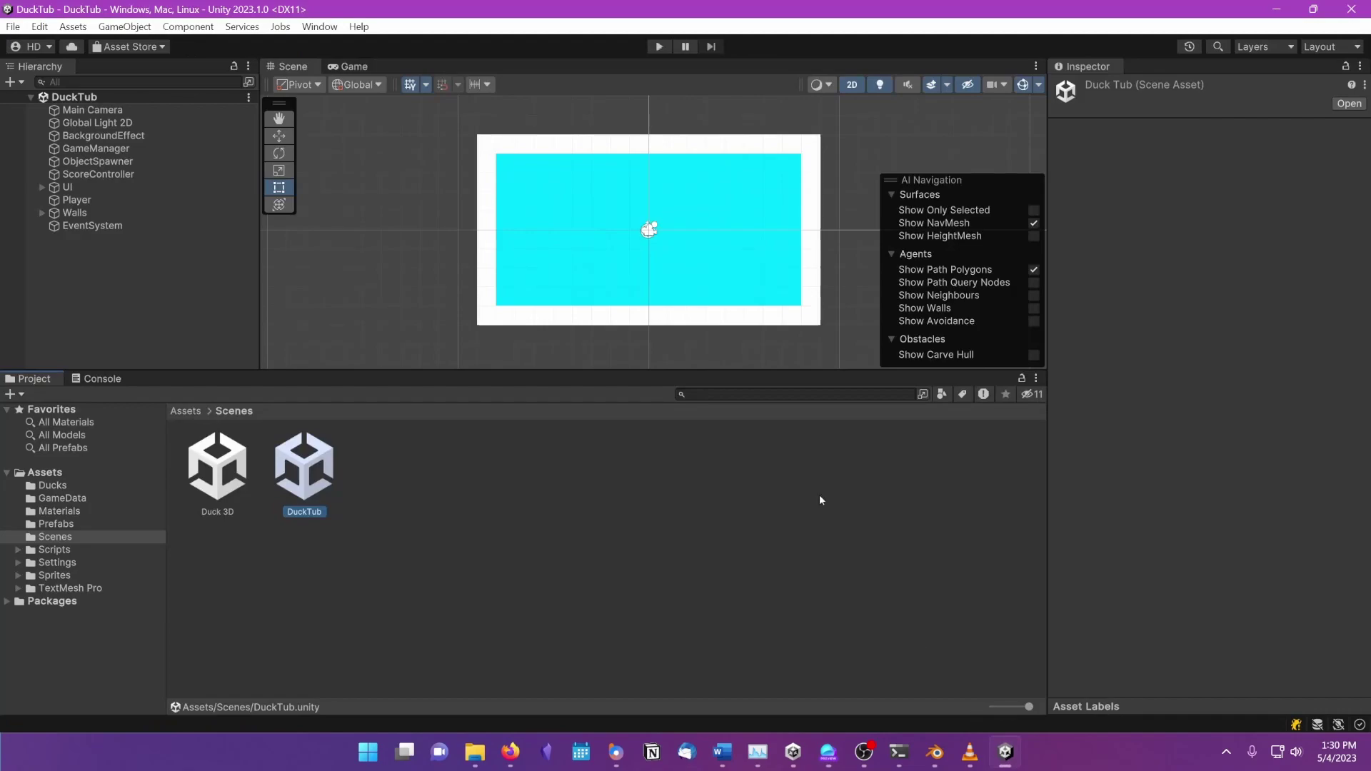
scroll(599, 227, "up", 3)
scroll(601, 227, "up", 2)
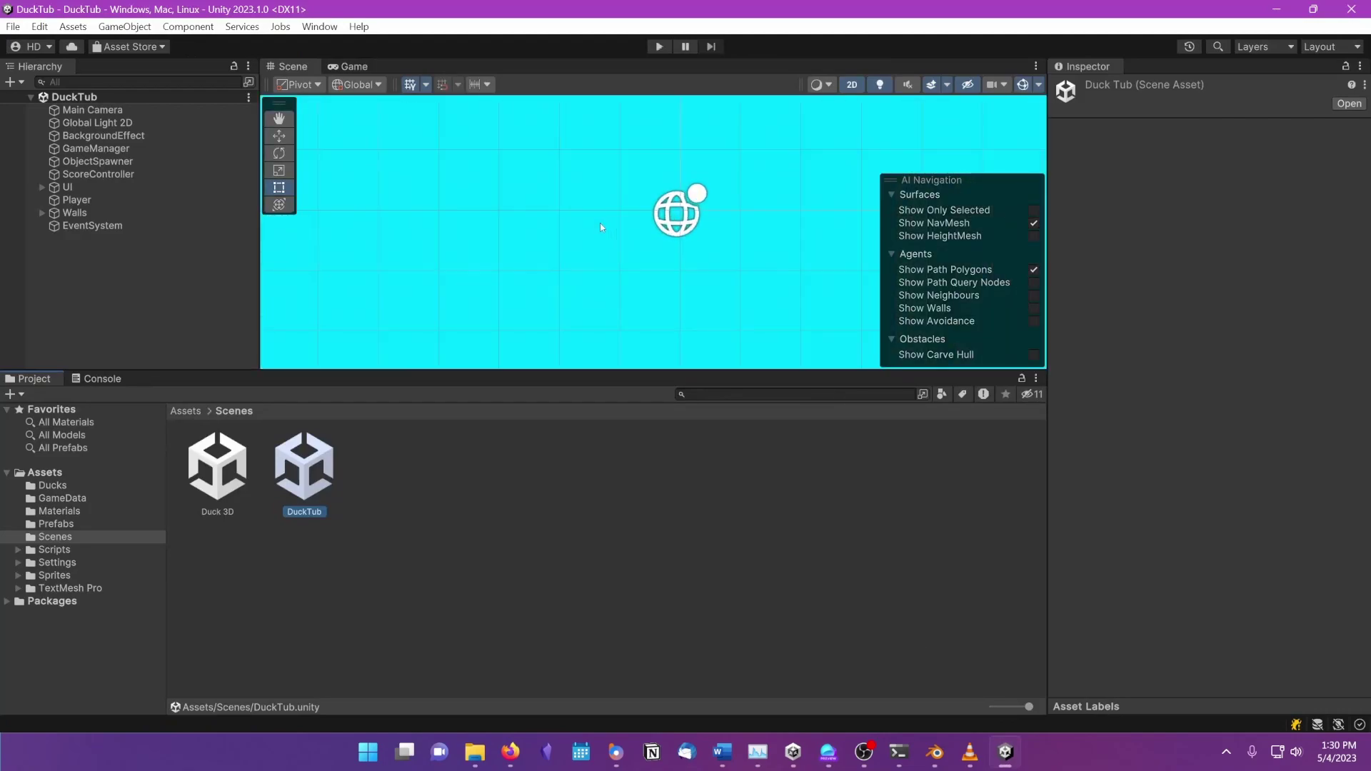
left_click(131, 199)
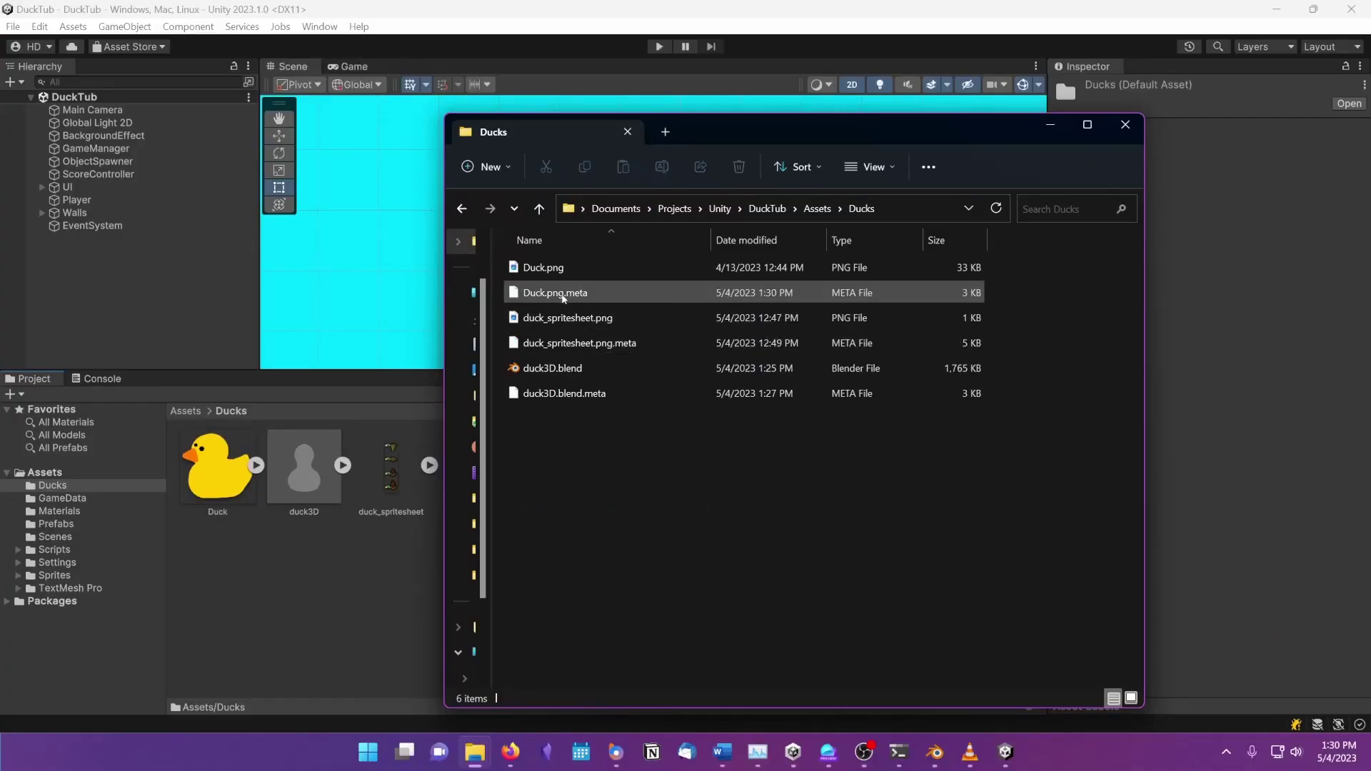
Delete Duck.png.meta and undo it, then inspect the Duck image moved into Assets
left_click(563, 297)
key("Delete")
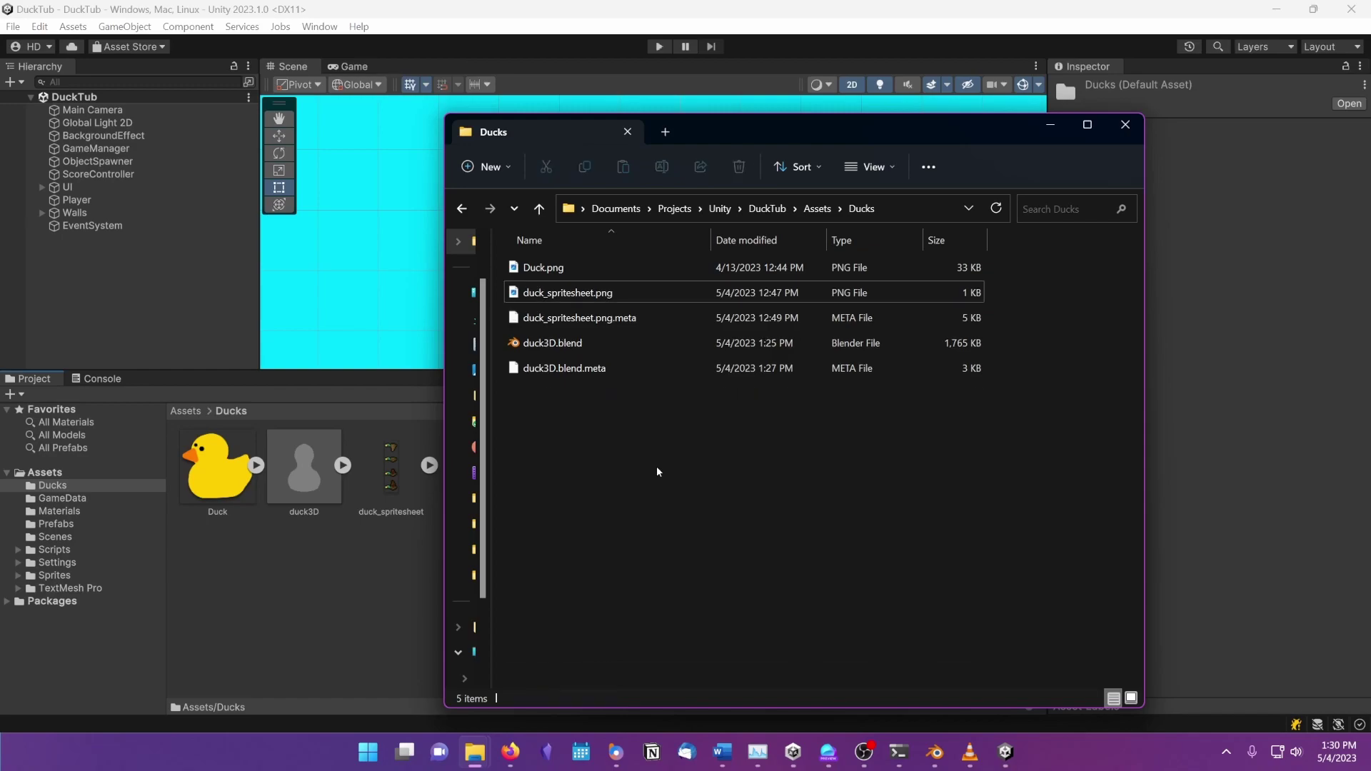
left_click(322, 615)
key("alt+Tab")
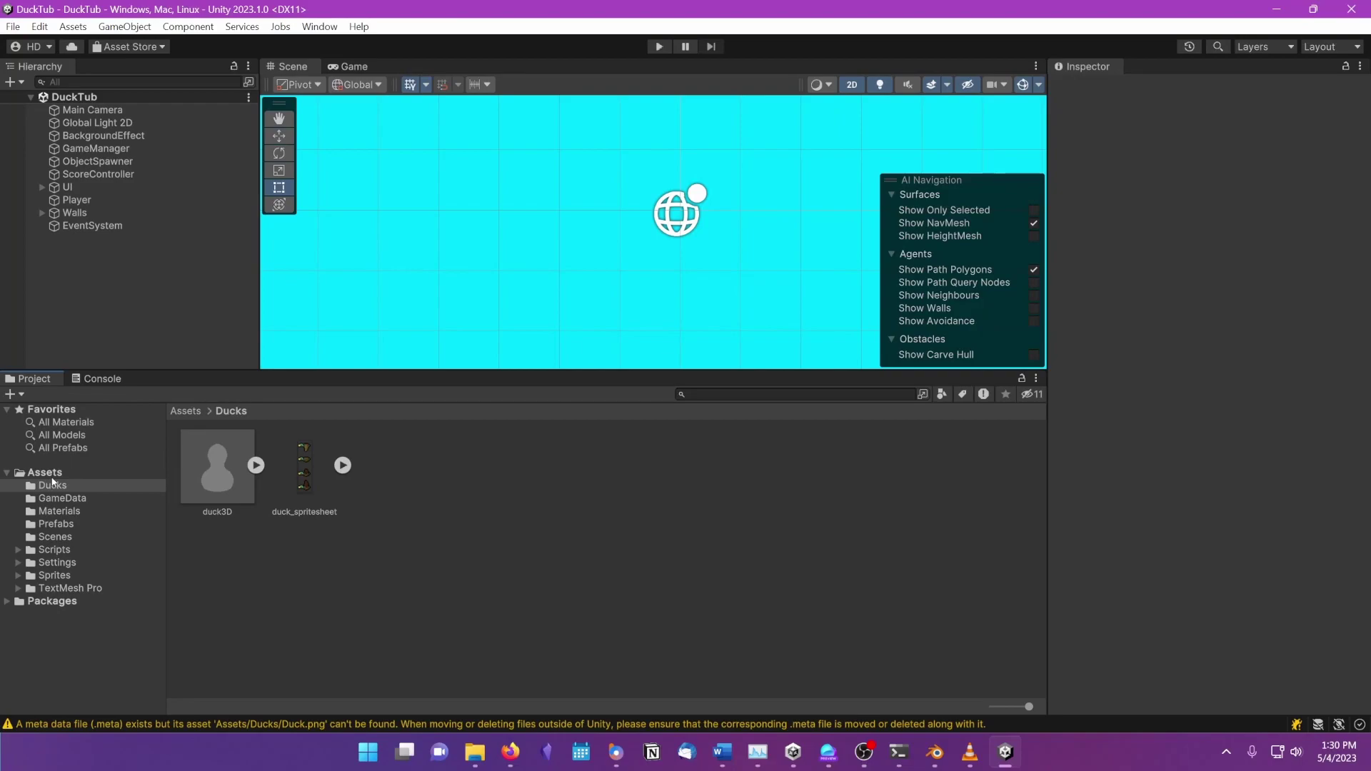
left_click(44, 472)
left_click(227, 571)
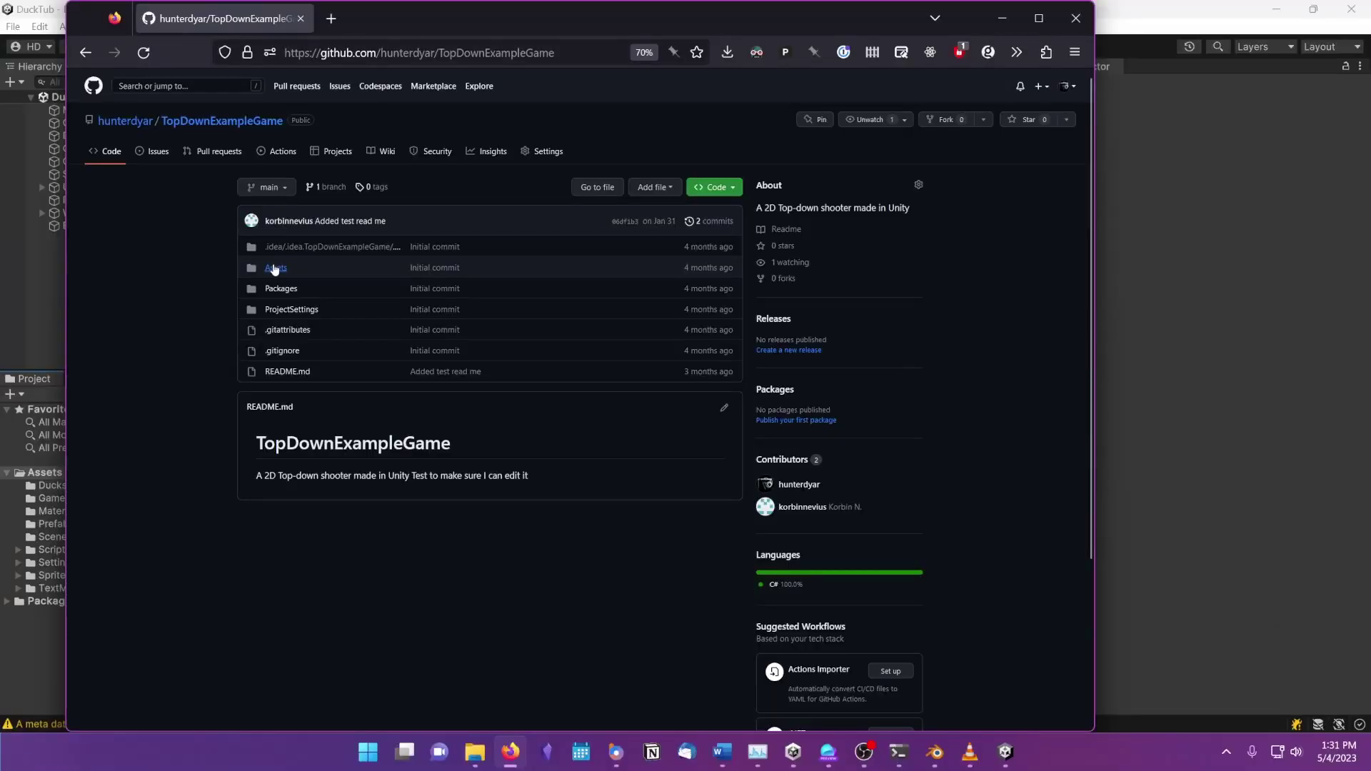
Open the TopDownExampleGame repository's Assets folder to see each folder's committed .meta file
left_click(274, 269)
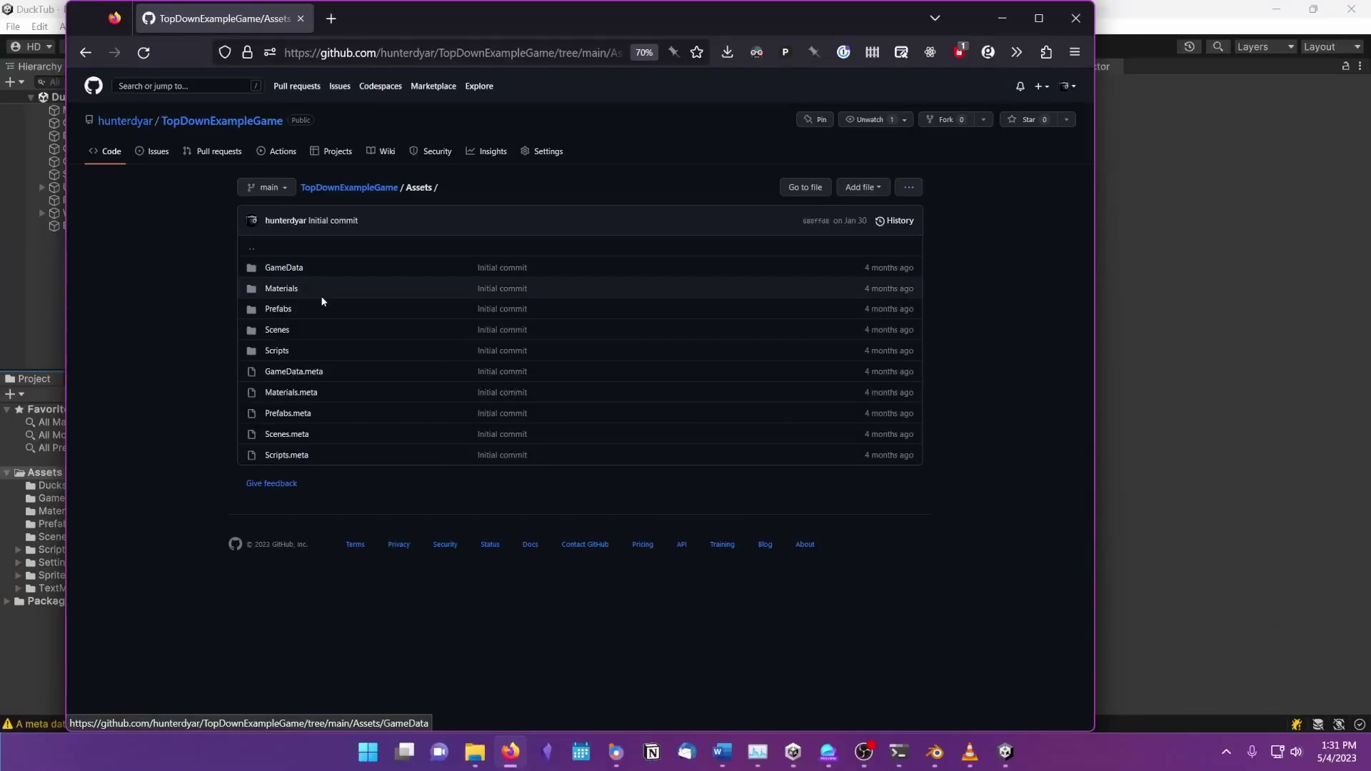